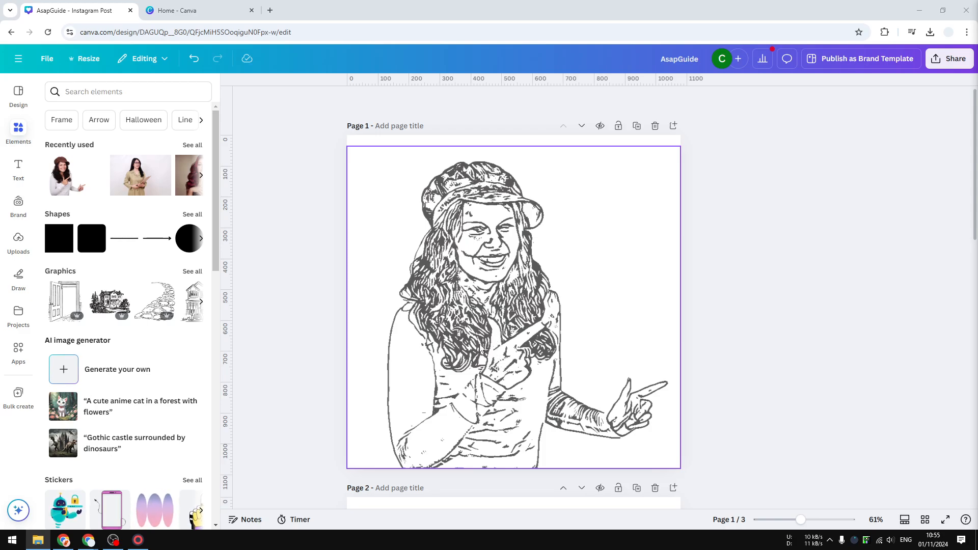
- Select the photo on page 2 and open the Photo To Sketch app for it
{"action": "scroll", "coordinate": [702, 322], "scroll_direction": "down", "scroll_amount": 7}
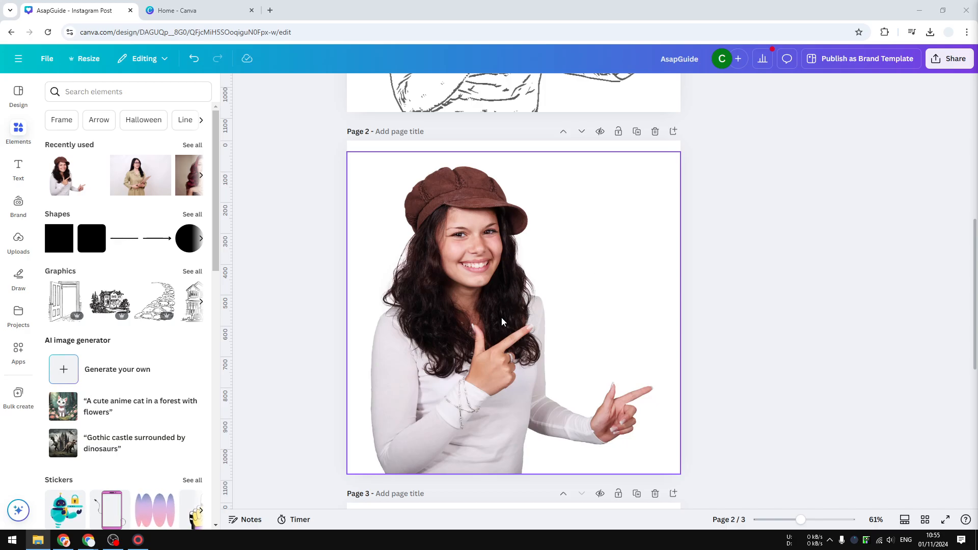
{"action": "left_click", "coordinate": [405, 351]}
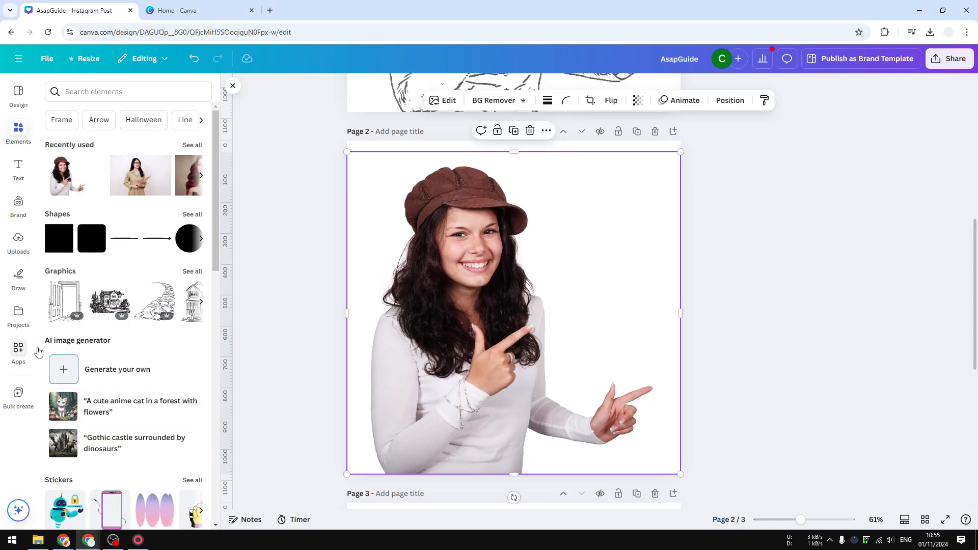
{"action": "left_click", "coordinate": [18, 351]}
{"action": "left_click", "coordinate": [96, 92]}
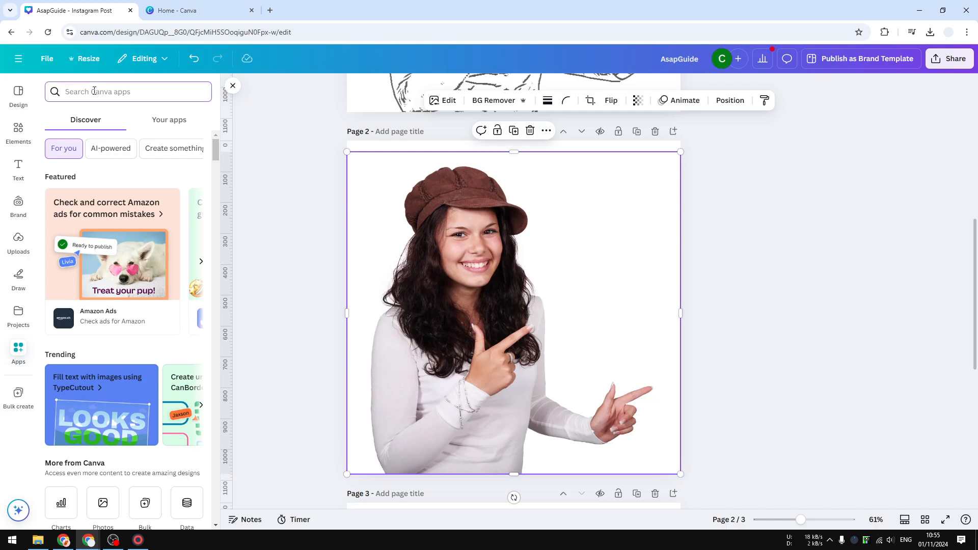
{"action": "type", "text": "Photo to Sketch"}
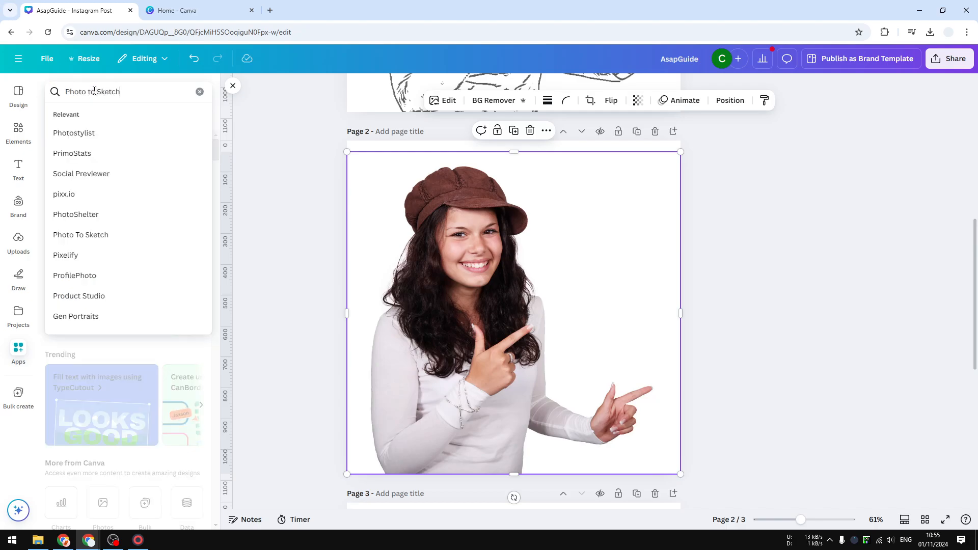
{"action": "key", "text": "Return"}
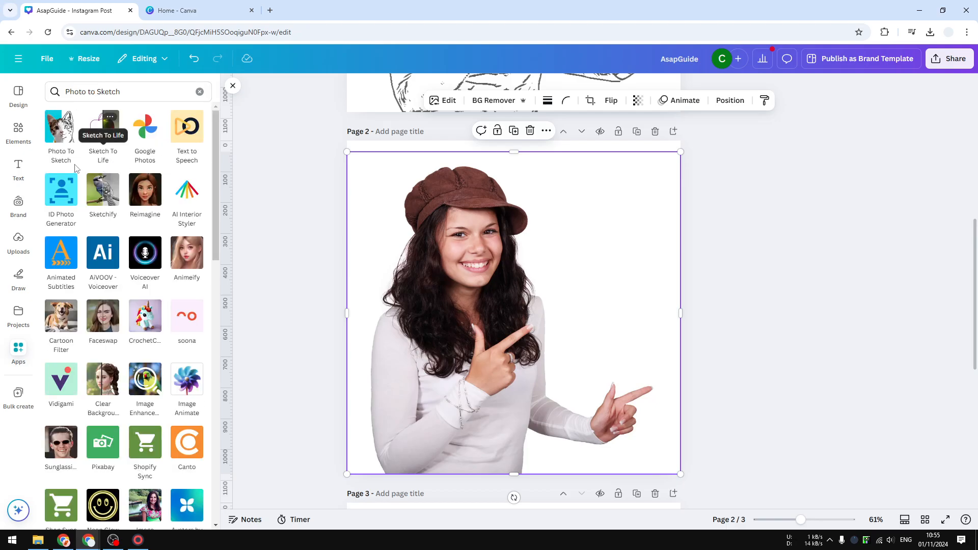
{"action": "left_click", "coordinate": [67, 138]}
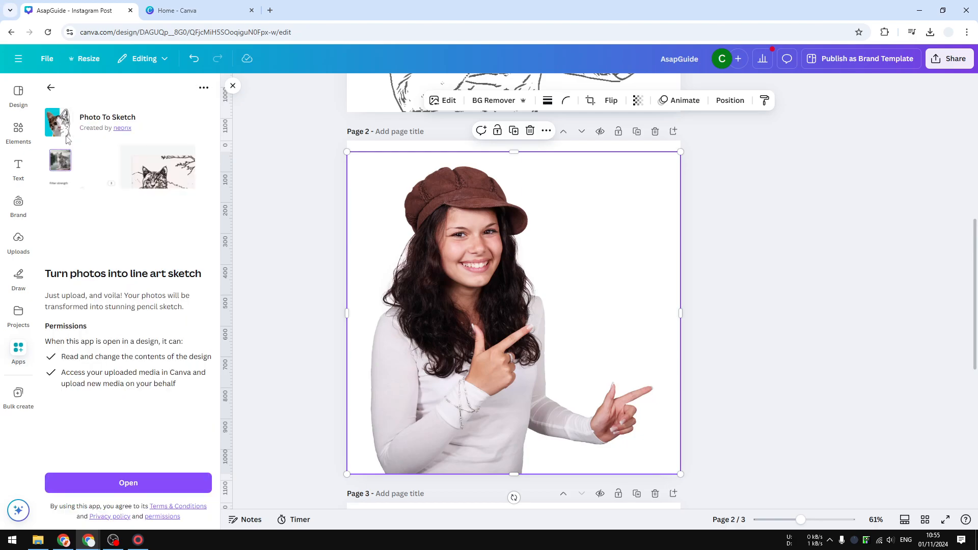
{"action": "left_click", "coordinate": [163, 481]}
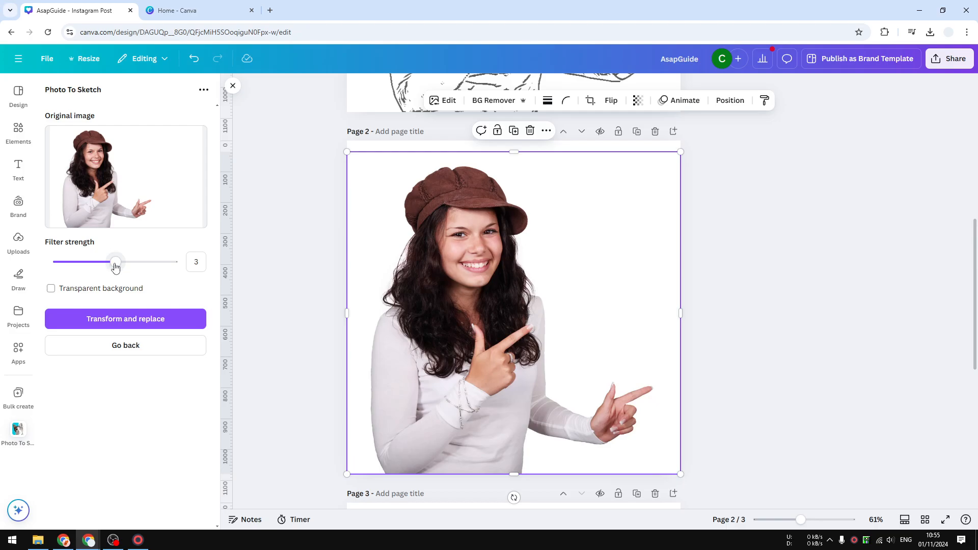
- Transform the photo into a sketch with filter strength 2 and a transparent background, replacing the original
{"action": "mouse_move", "coordinate": [115, 262]}
{"action": "left_mouse_down"}
{"action": "mouse_move", "coordinate": [36, 269]}
{"action": "mouse_move", "coordinate": [176, 281]}
{"action": "mouse_move", "coordinate": [109, 276]}
{"action": "left_mouse_up"}
{"action": "left_click_drag", "start_coordinate": [100, 264], "coordinate": [85, 261]}
{"action": "left_click", "coordinate": [52, 290]}
{"action": "left_click", "coordinate": [92, 295]}
{"action": "left_click", "coordinate": [84, 294]}
{"action": "left_click", "coordinate": [108, 289]}
{"action": "left_click", "coordinate": [160, 321]}
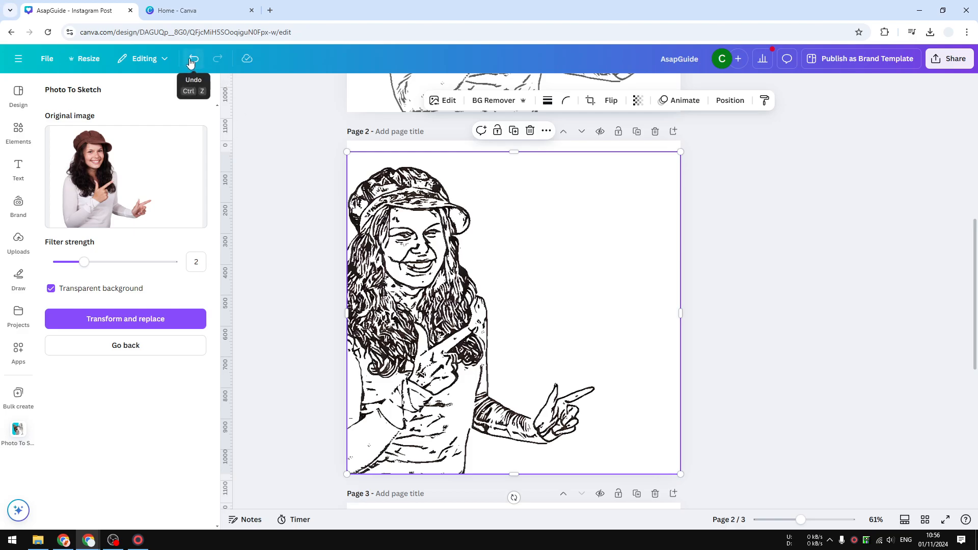
- Undo and redo the sketch transformation to compare it with the original photo
{"action": "mouse_move", "coordinate": [87, 263]}
{"action": "left_mouse_down"}
{"action": "mouse_move", "coordinate": [116, 260]}
{"action": "mouse_move", "coordinate": [87, 262]}
{"action": "left_mouse_up"}
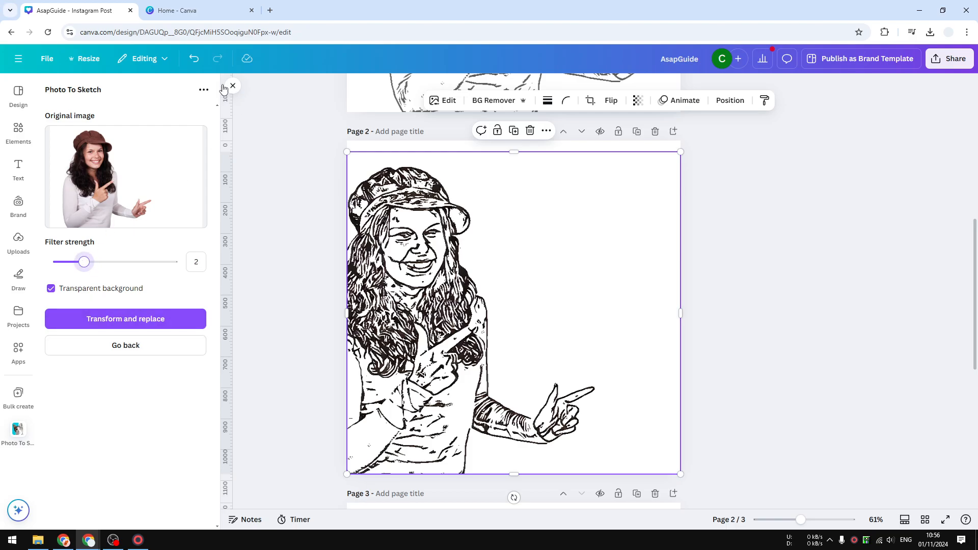
{"action": "left_click", "coordinate": [193, 58]}
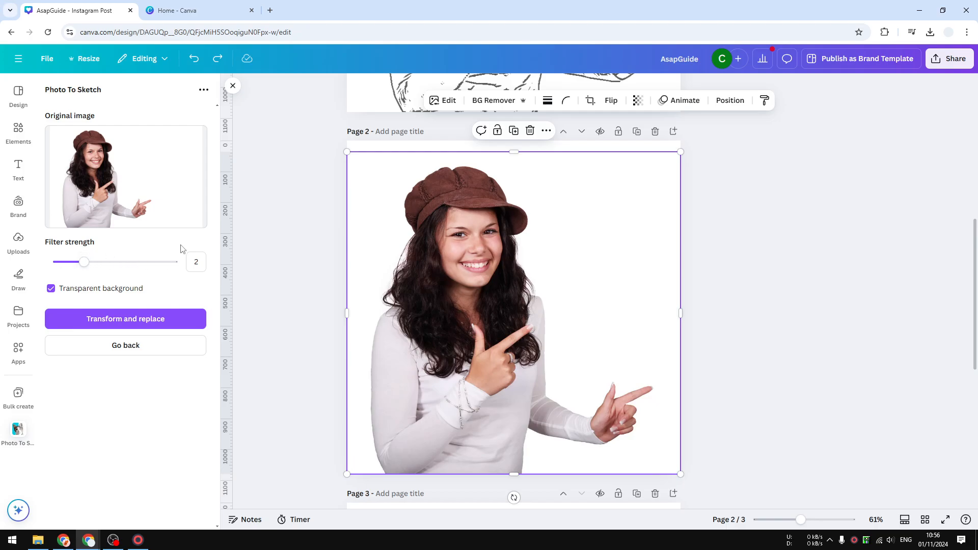
{"action": "left_click", "coordinate": [217, 58]}
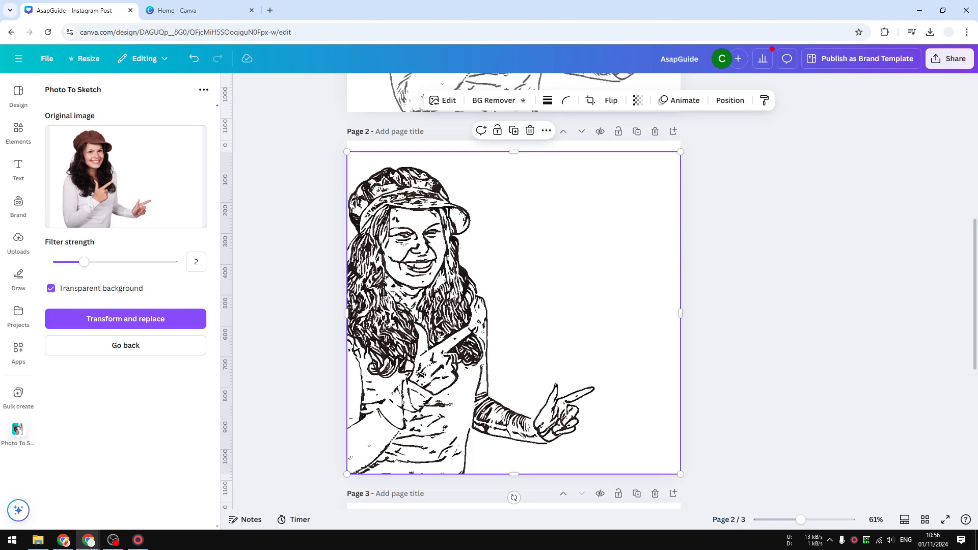
- Shift the sketch within its crop frame so the figure sits centered on the page
{"action": "double_click", "coordinate": [453, 302]}
{"action": "left_click_drag", "start_coordinate": [420, 301], "coordinate": [479, 300]}
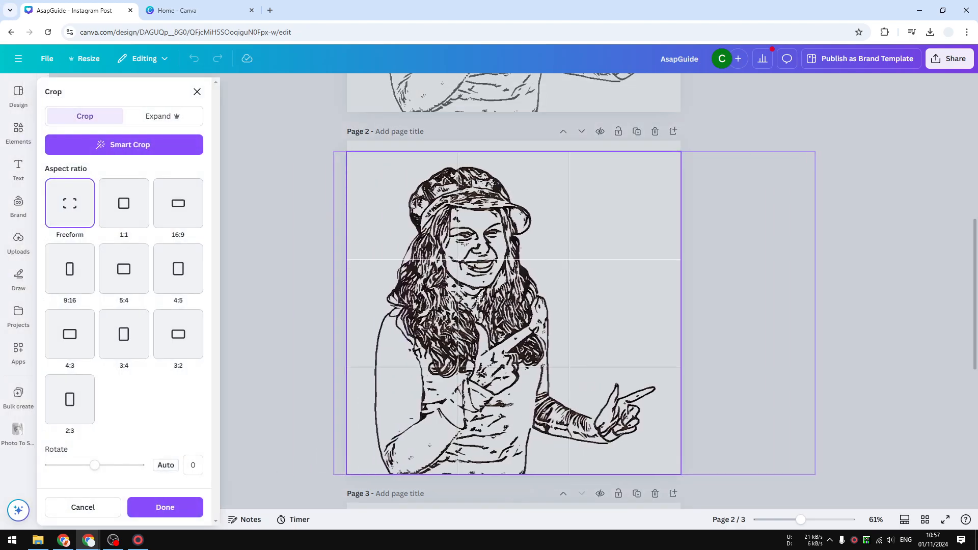
{"action": "left_click", "coordinate": [893, 352]}
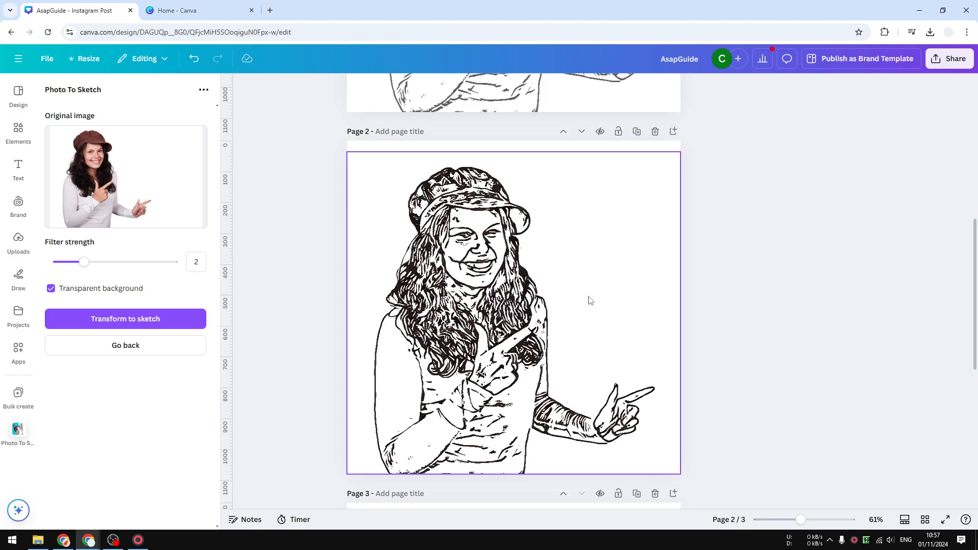
- Adjust the sketch image, setting Blacks to -80 and Whites to 32
{"action": "left_click", "coordinate": [493, 312]}
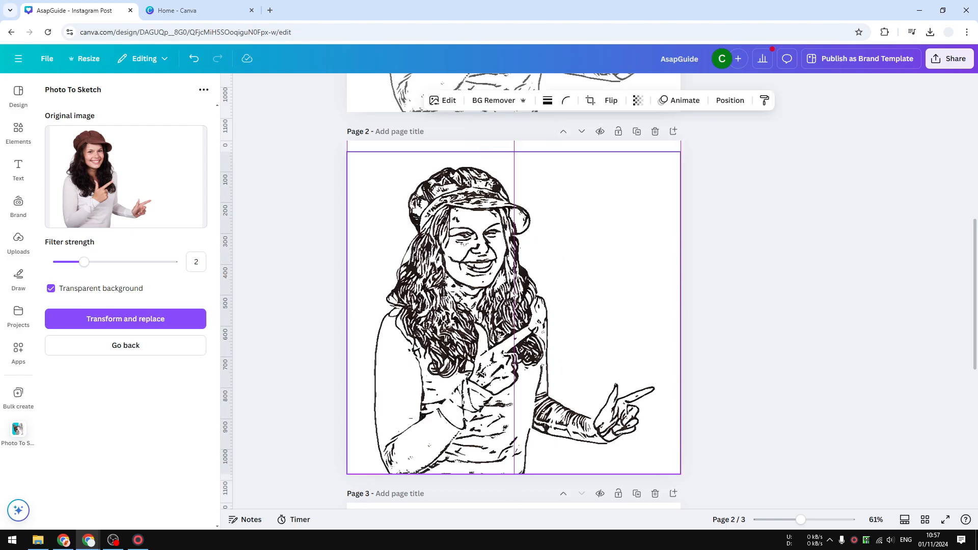
{"action": "left_click", "coordinate": [453, 104]}
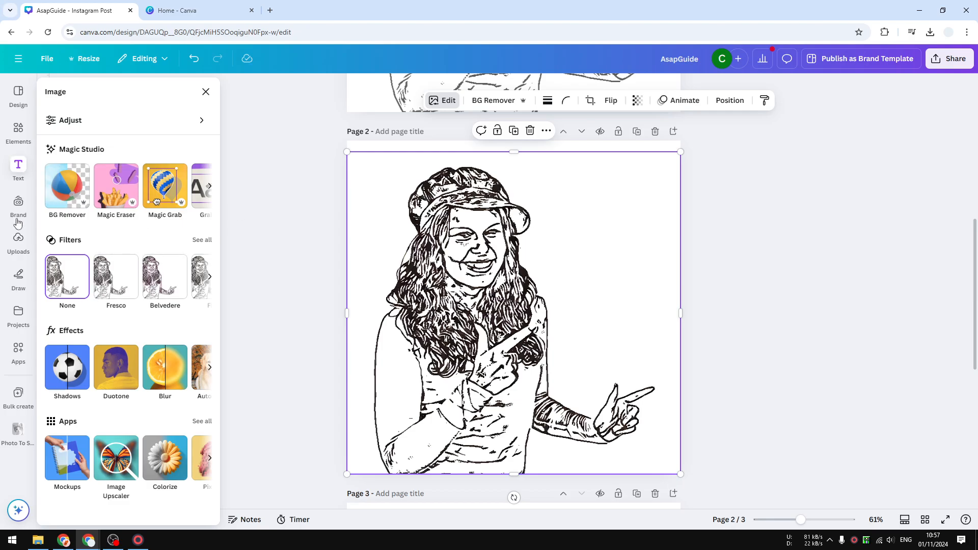
{"action": "left_click", "coordinate": [108, 128]}
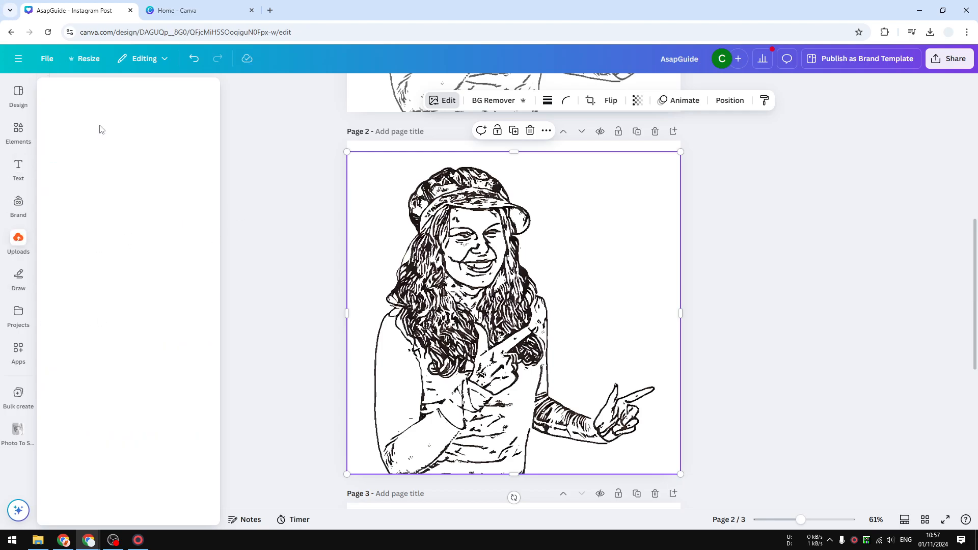
{"action": "scroll", "coordinate": [105, 342], "scroll_direction": "down", "scroll_amount": 3}
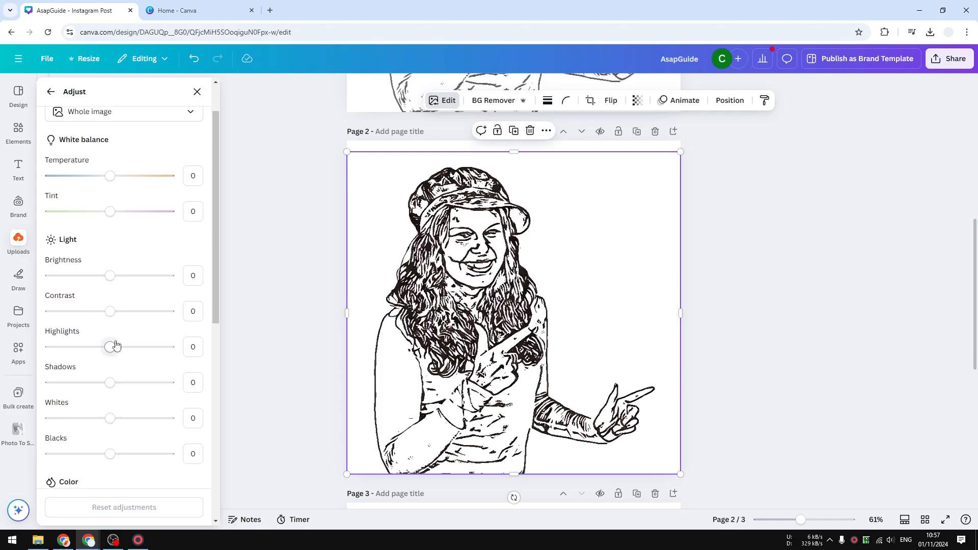
{"action": "left_click_drag", "start_coordinate": [110, 352], "coordinate": [62, 353]}
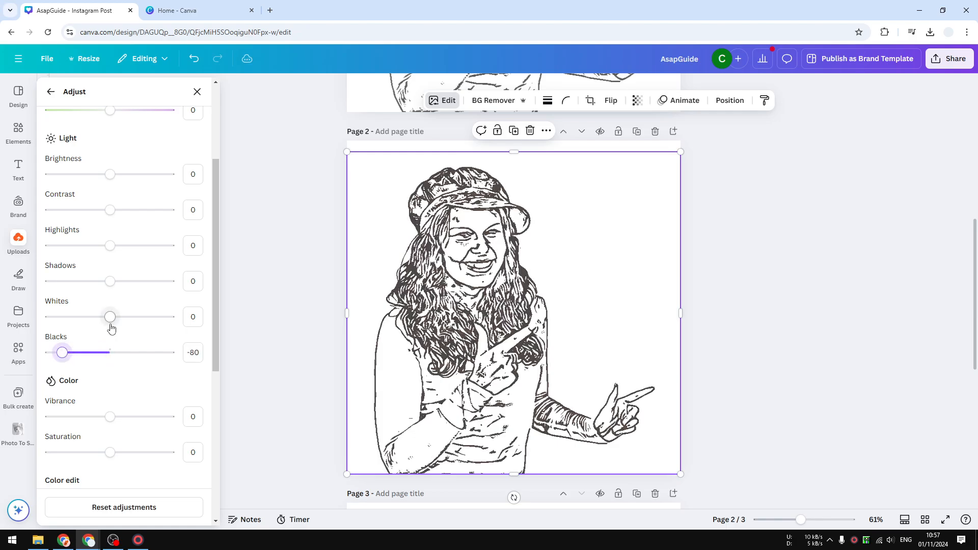
{"action": "left_click_drag", "start_coordinate": [110, 317], "coordinate": [131, 325]}
{"action": "scroll", "coordinate": [105, 367], "scroll_direction": "down", "scroll_amount": 3}
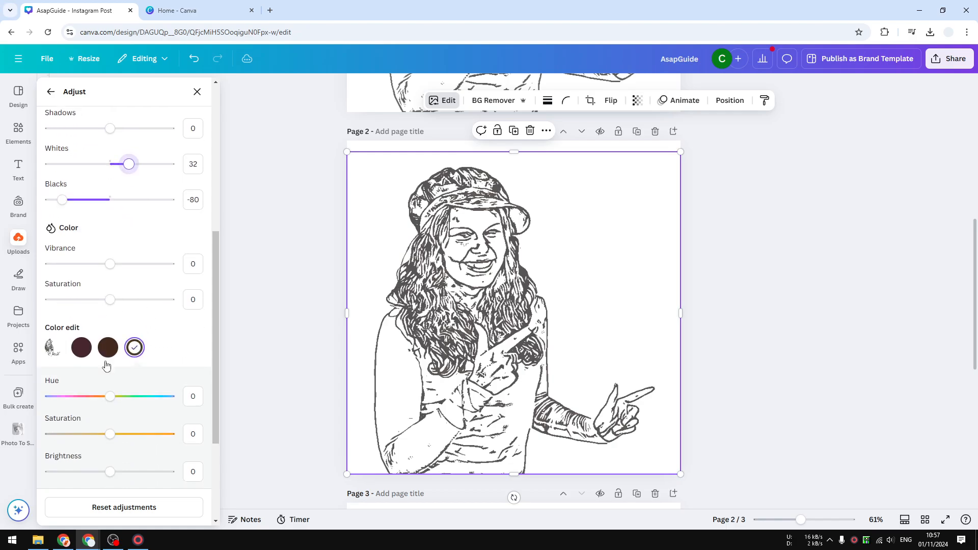
{"action": "scroll", "coordinate": [112, 353], "scroll_direction": "down", "scroll_amount": 3}
{"action": "scroll", "coordinate": [115, 347], "scroll_direction": "up", "scroll_amount": 5}
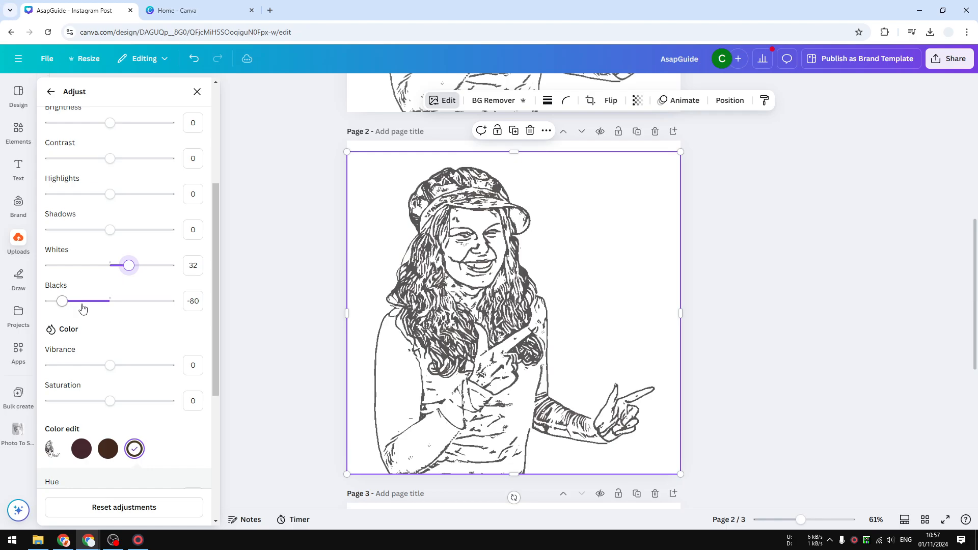
{"action": "scroll", "coordinate": [534, 276], "scroll_direction": "down", "scroll_amount": 5}
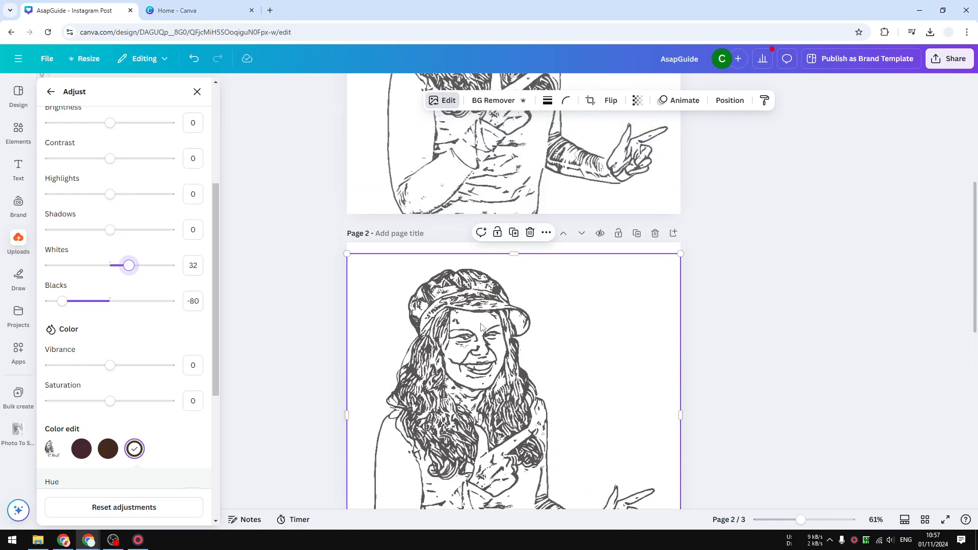
{"action": "scroll", "coordinate": [469, 317], "scroll_direction": "up", "scroll_amount": 5}
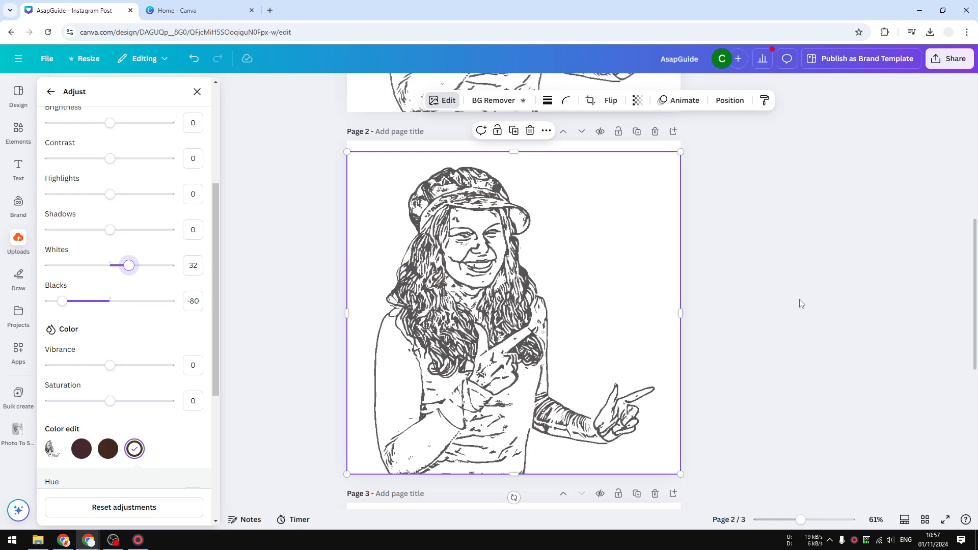
- Select the photo on page 3 and search the apps for Photostylist
{"action": "scroll", "coordinate": [785, 281], "scroll_direction": "down", "scroll_amount": 7}
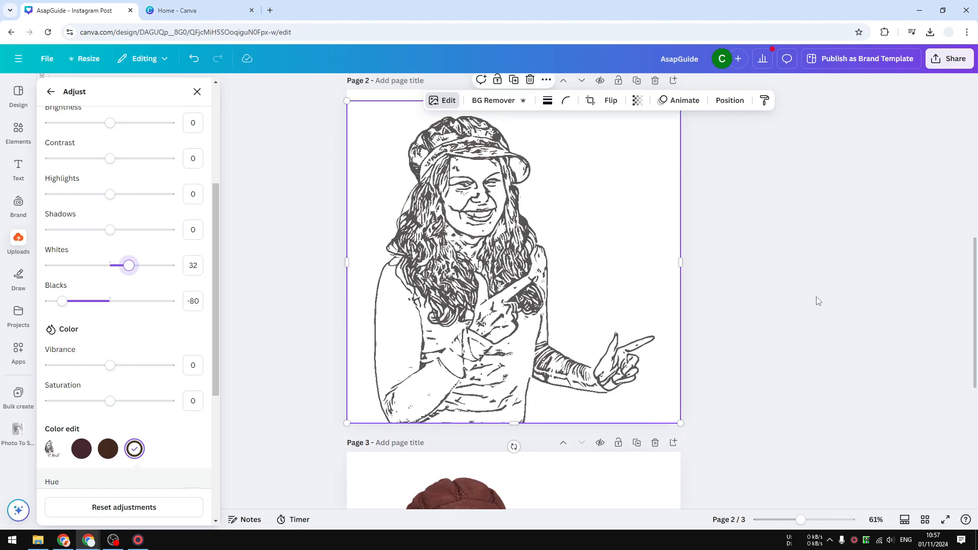
{"action": "left_click", "coordinate": [518, 313]}
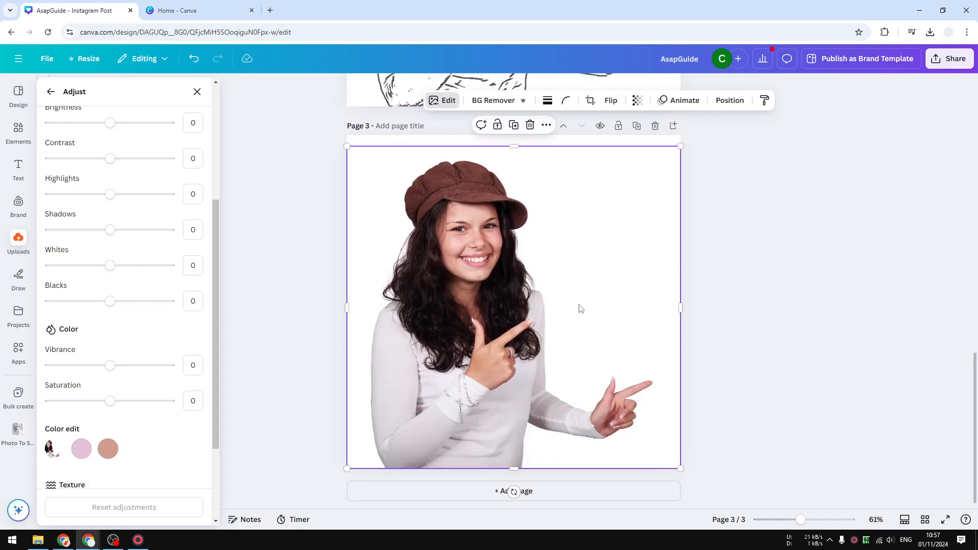
{"action": "left_click", "coordinate": [16, 354]}
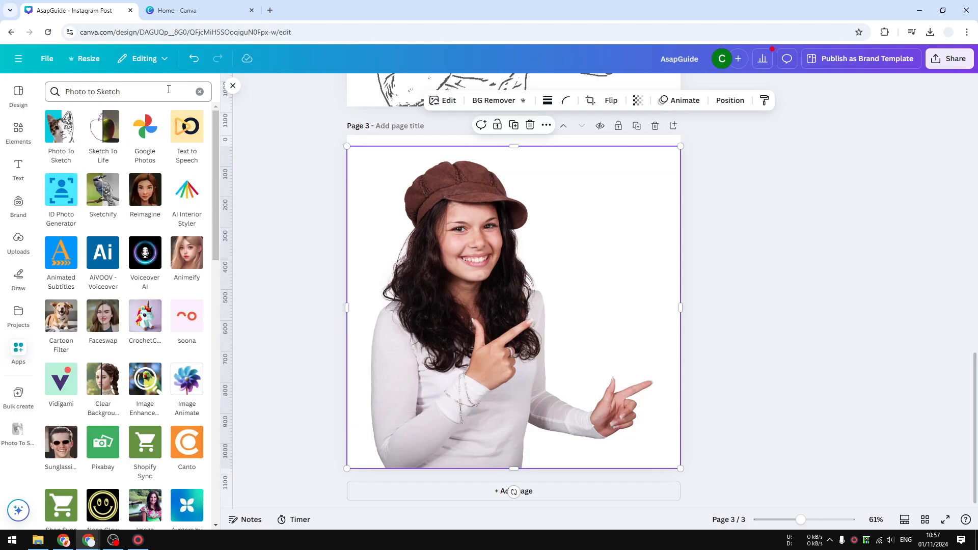
{"action": "left_click", "coordinate": [65, 92]}
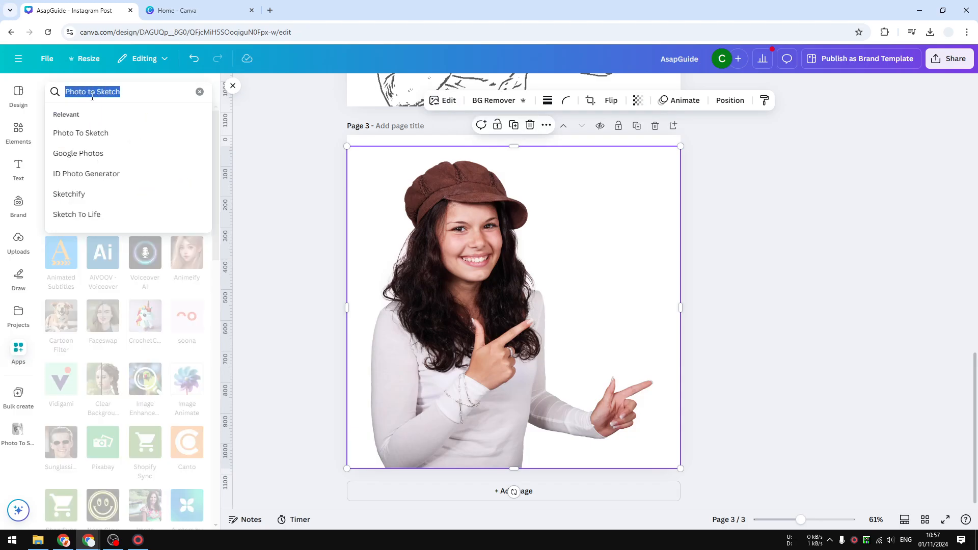
{"action": "type", "text": "P"}
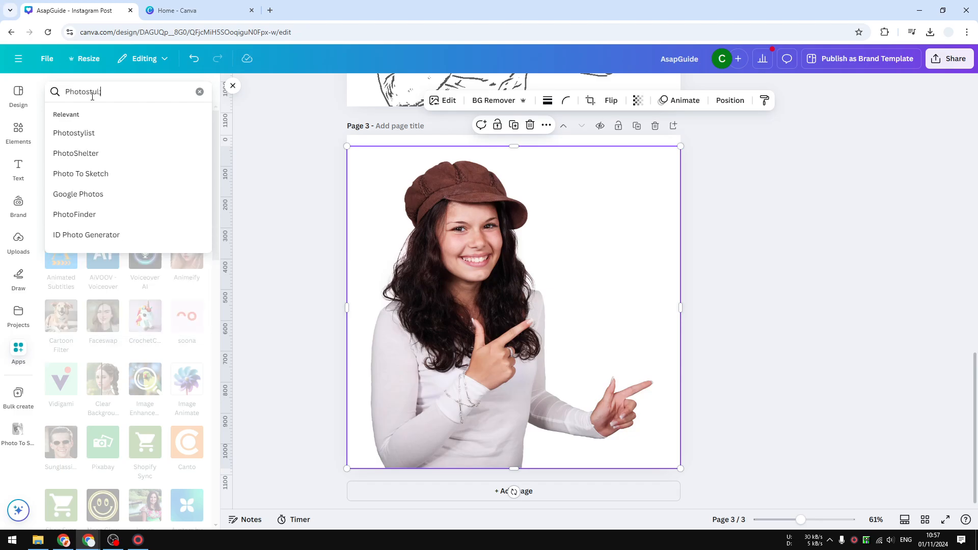
{"action": "type", "text": "hotostul"}
{"action": "key", "text": "BackSpace"}
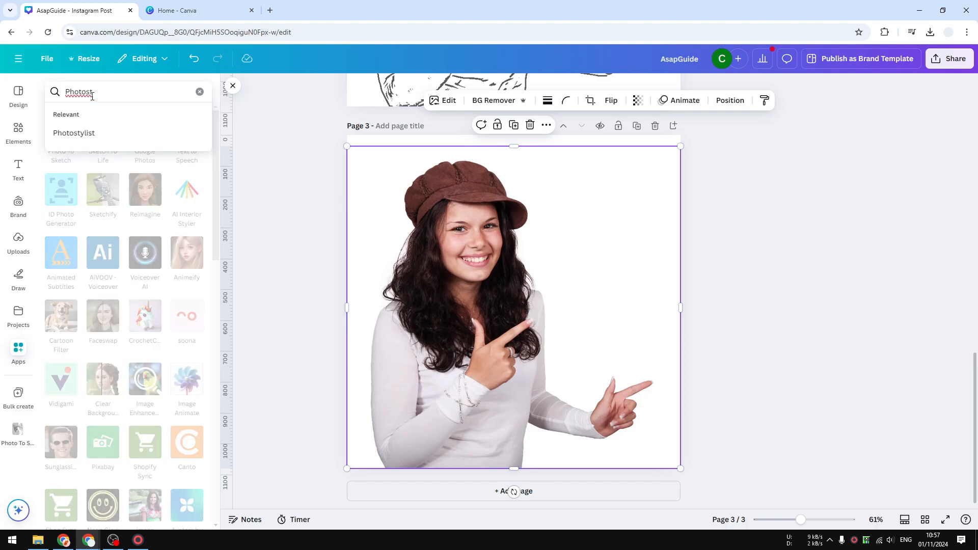
{"action": "type", "text": "ylist"}
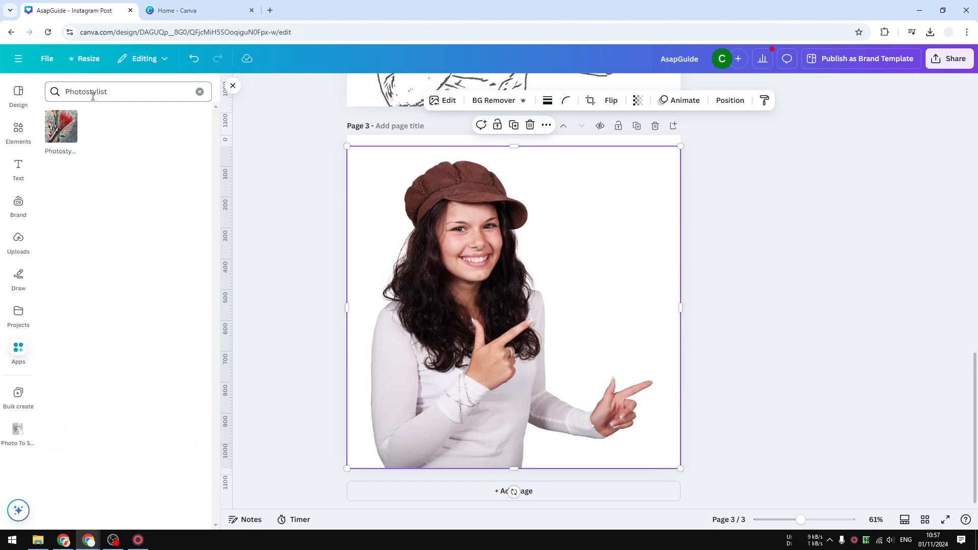
- Open the Photostylist app and try generating an image with the Sketch style
{"action": "left_click", "coordinate": [66, 144]}
{"action": "left_click", "coordinate": [127, 484]}
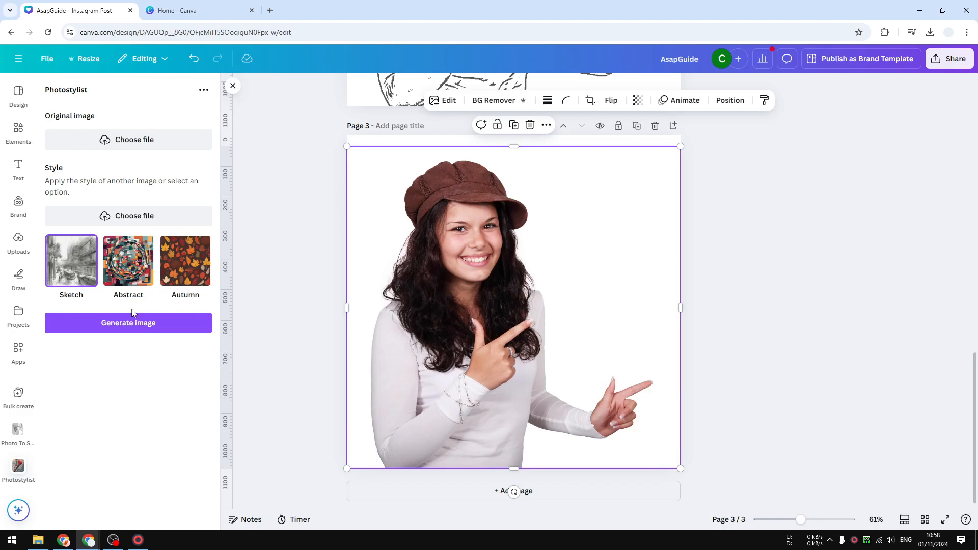
{"action": "left_click", "coordinate": [100, 328]}
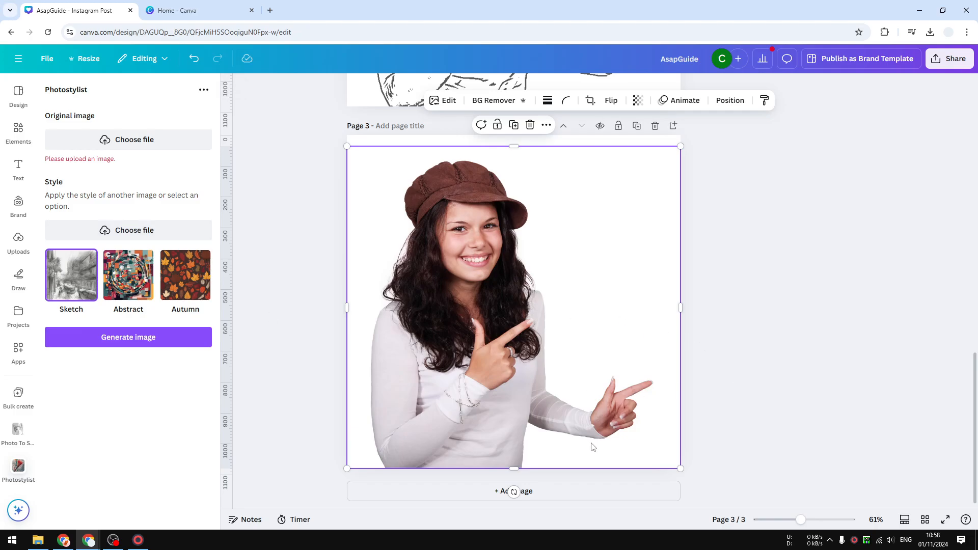
- Add a new page and search the elements for pencil sketch
{"action": "left_click", "coordinate": [556, 491]}
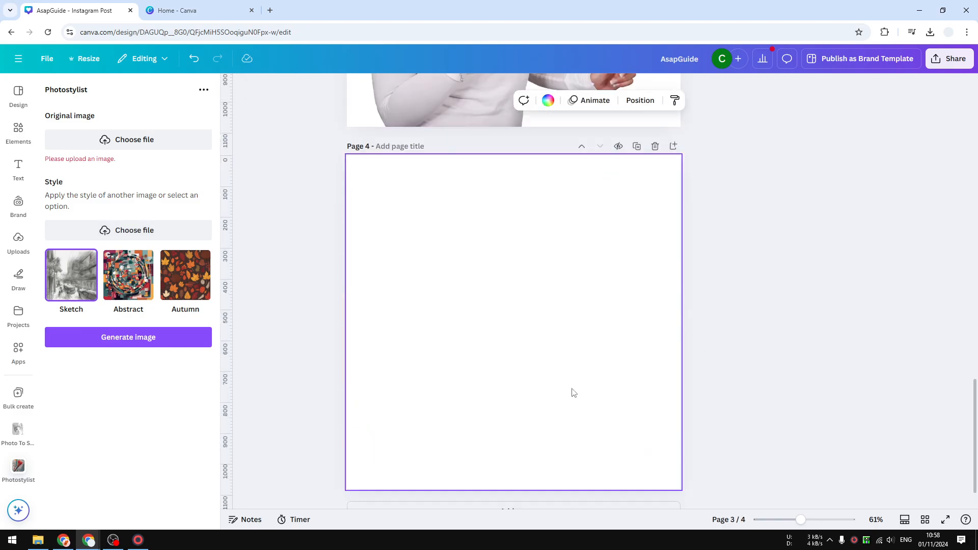
{"action": "left_click", "coordinate": [11, 132]}
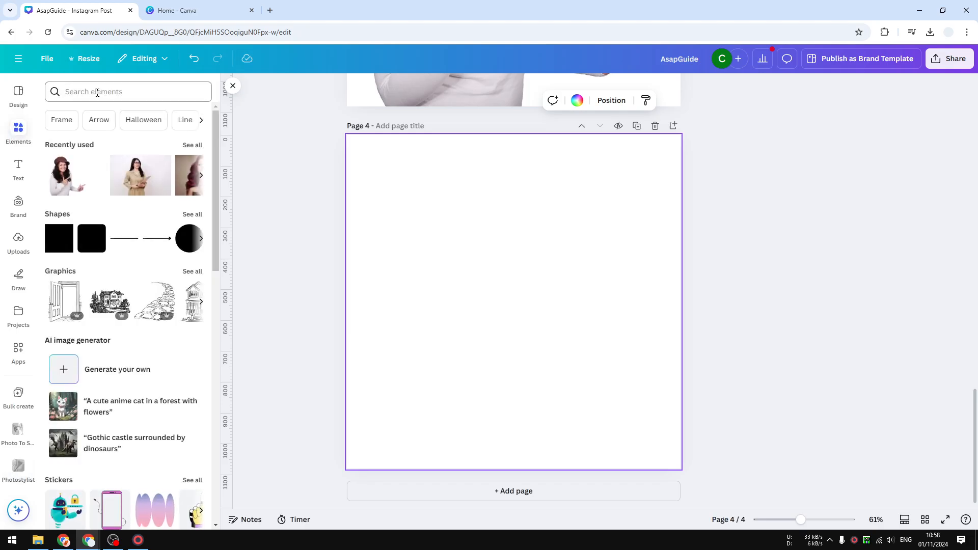
{"action": "left_click", "coordinate": [97, 92]}
{"action": "type", "text": "pencil sketch"}
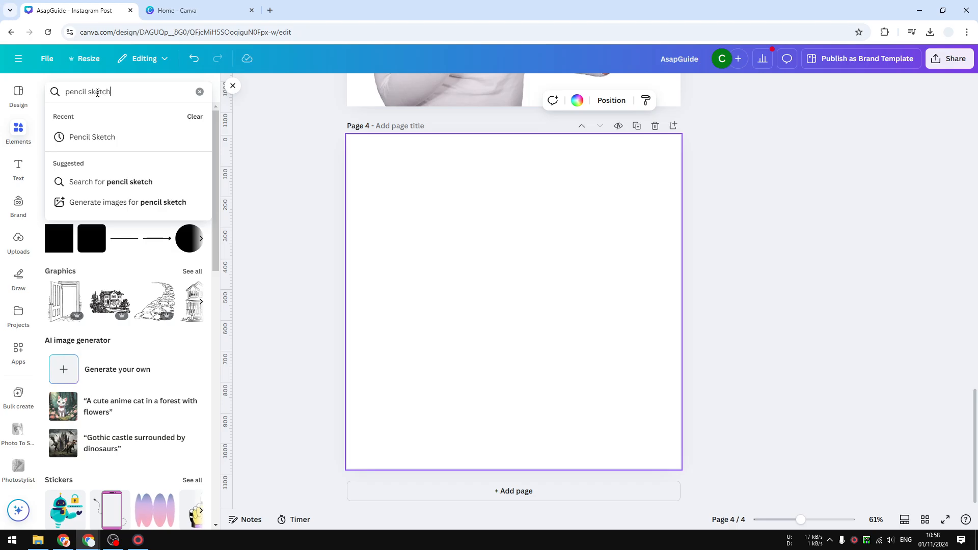
{"action": "key", "text": "Return"}
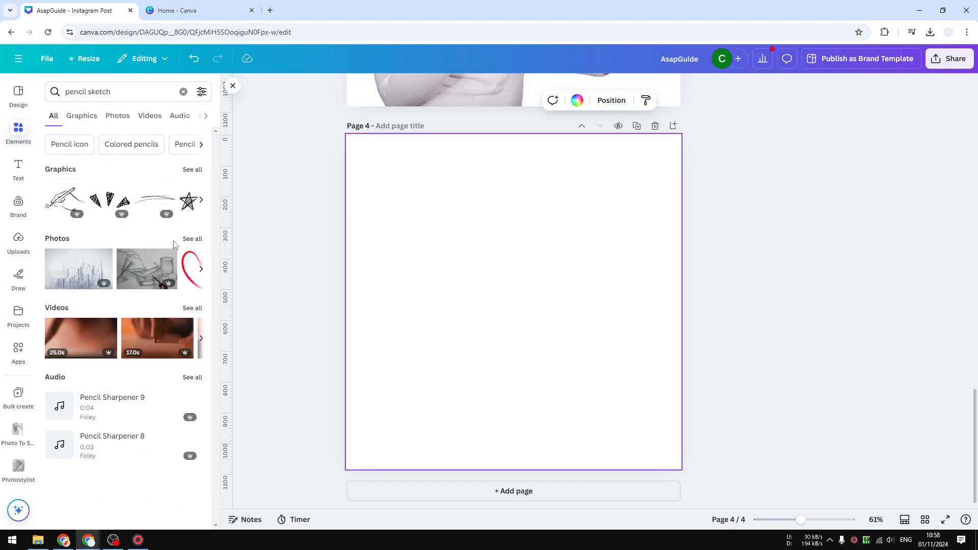
- Browse the pencil sketch photo results and add the pencil-sketched city buildings image to page 4
{"action": "left_click", "coordinate": [191, 239]}
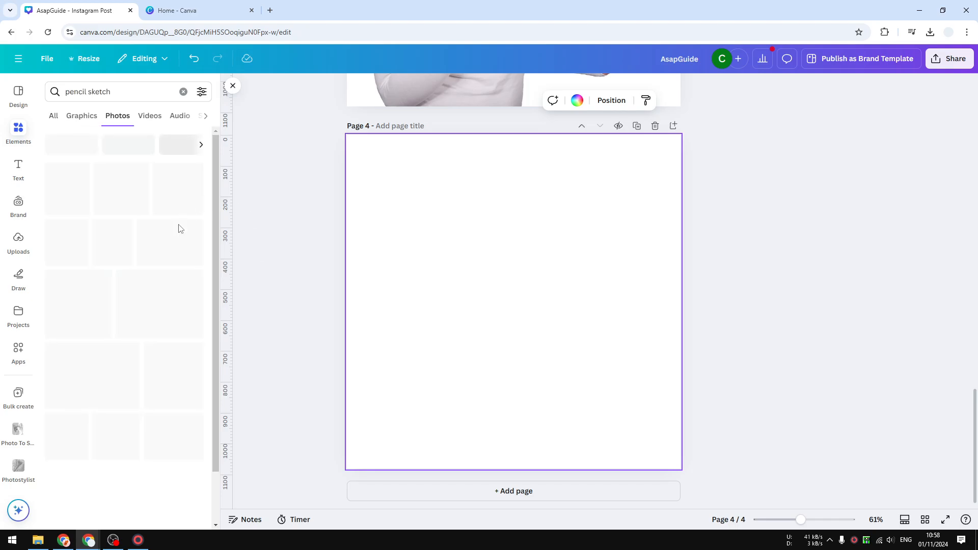
{"action": "scroll", "coordinate": [153, 331], "scroll_direction": "down", "scroll_amount": 5}
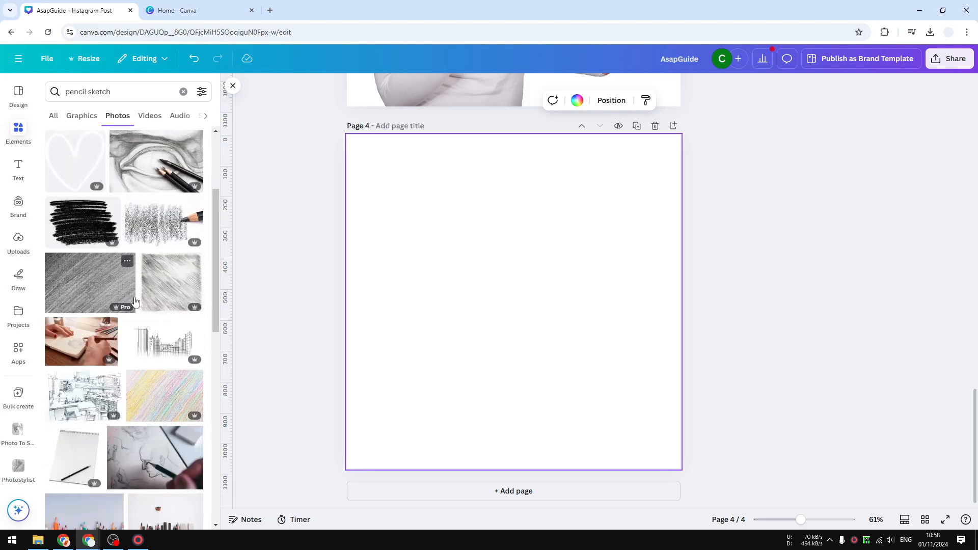
{"action": "scroll", "coordinate": [151, 331], "scroll_direction": "up", "scroll_amount": 4}
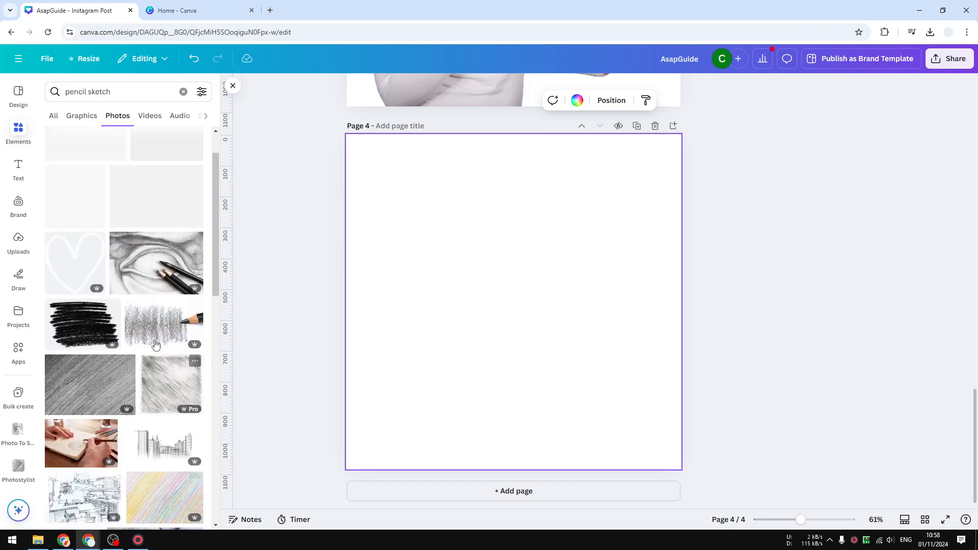
{"action": "scroll", "coordinate": [153, 337], "scroll_direction": "down", "scroll_amount": 6}
{"action": "scroll", "coordinate": [155, 340], "scroll_direction": "down", "scroll_amount": 2}
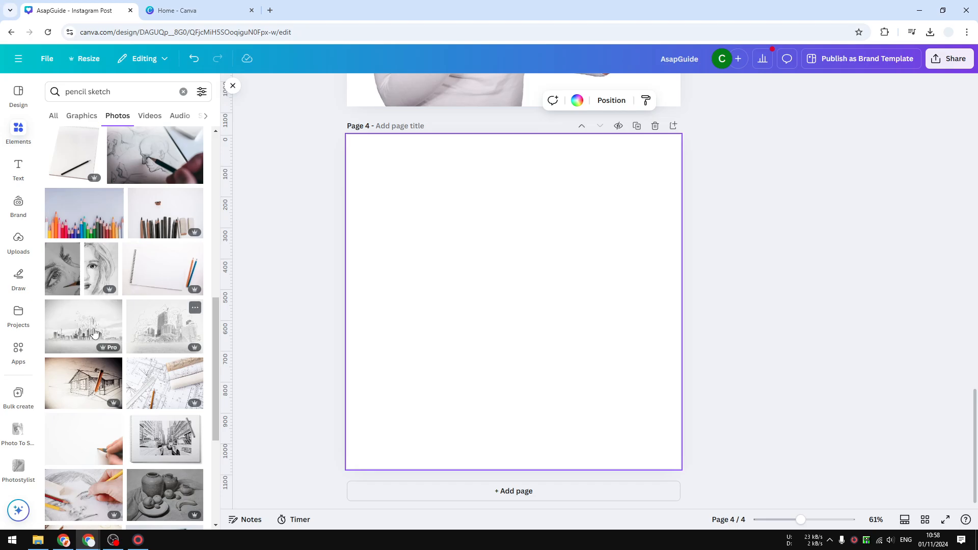
{"action": "left_click", "coordinate": [164, 329]}
{"action": "left_click_drag", "start_coordinate": [550, 287], "coordinate": [540, 283]}
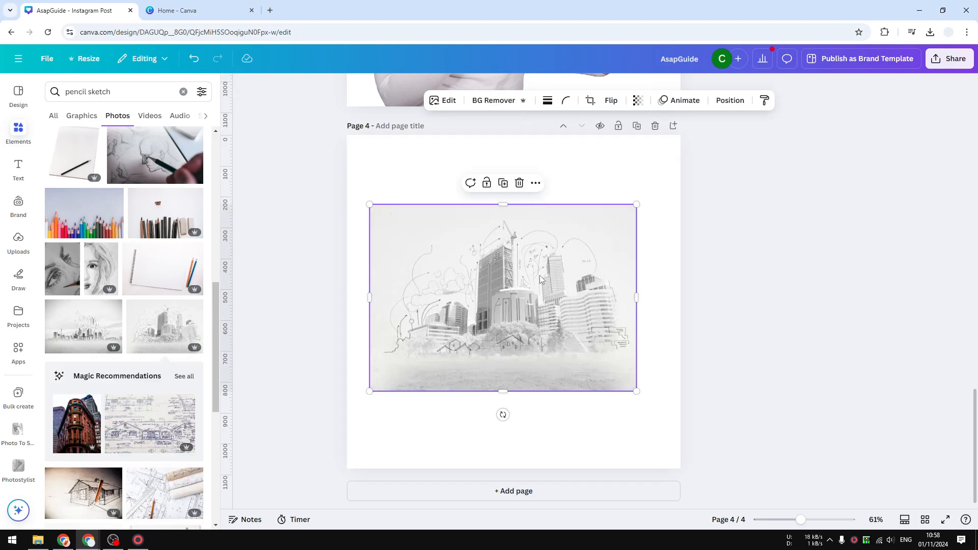
- Set the city sketch image as page 4's background
{"action": "right_click", "coordinate": [510, 298]}
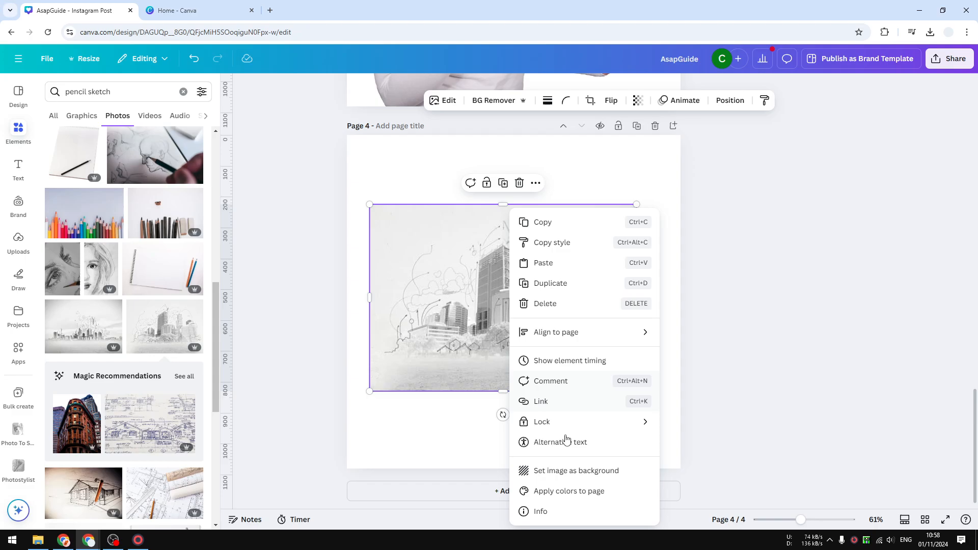
{"action": "left_click", "coordinate": [572, 472]}
{"action": "left_click", "coordinate": [573, 305]}
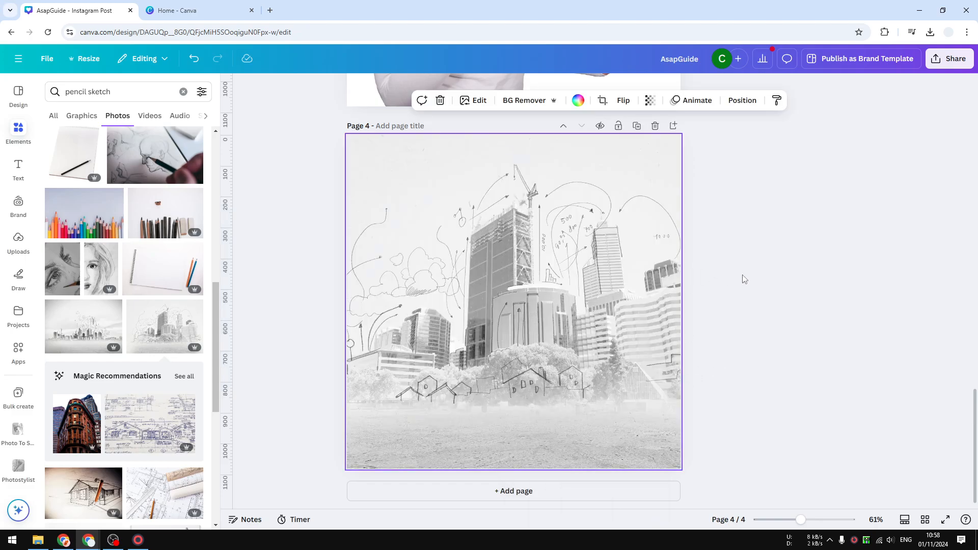
- Download only the current page 4 as a PNG file
{"action": "left_click", "coordinate": [950, 59]}
{"action": "left_click", "coordinate": [795, 267]}
{"action": "left_click", "coordinate": [795, 272]}
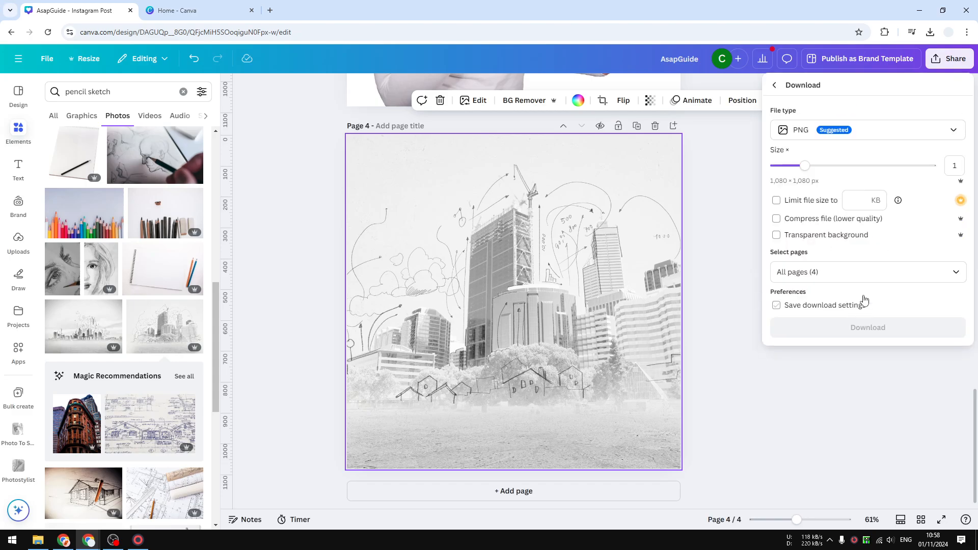
{"action": "left_click", "coordinate": [864, 308]}
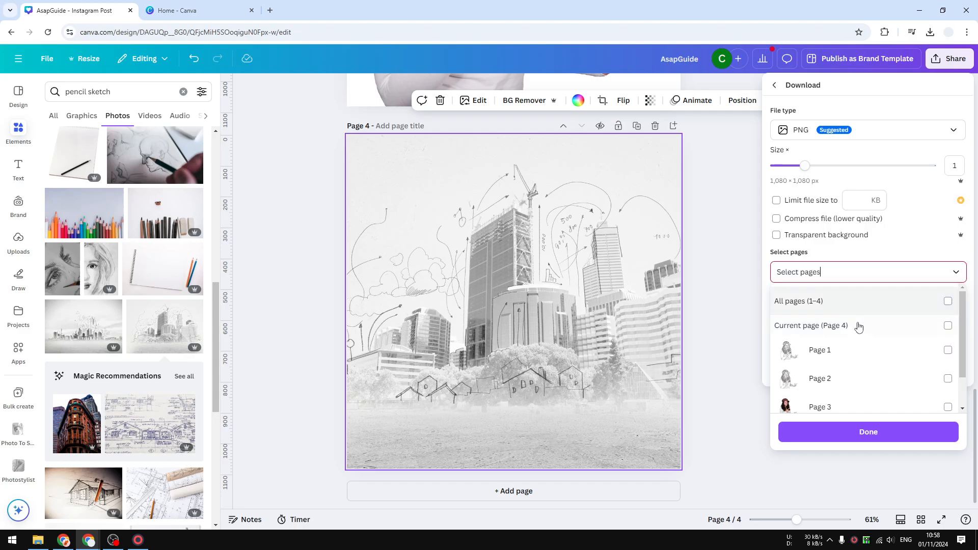
{"action": "left_click", "coordinate": [856, 327]}
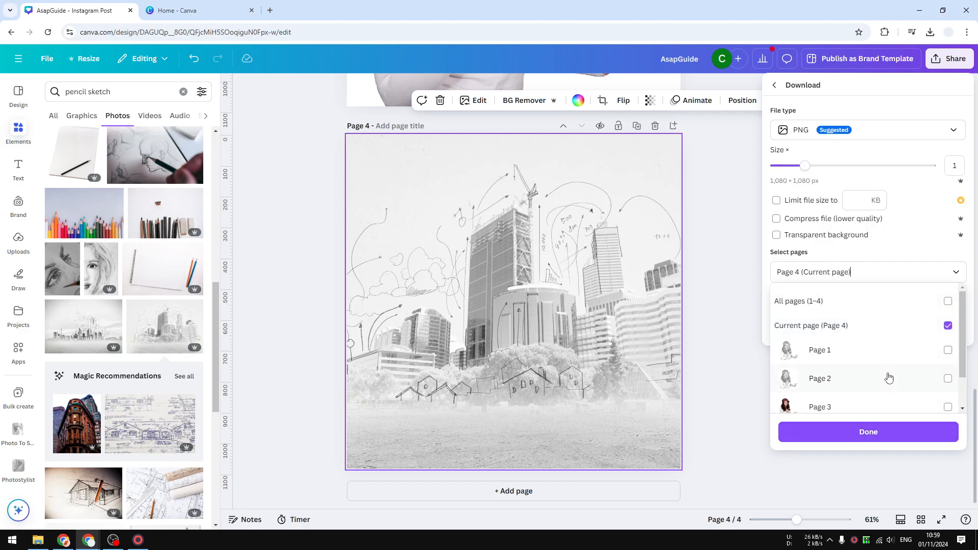
{"action": "scroll", "coordinate": [889, 388], "scroll_direction": "down", "scroll_amount": 2}
{"action": "left_click", "coordinate": [861, 432]}
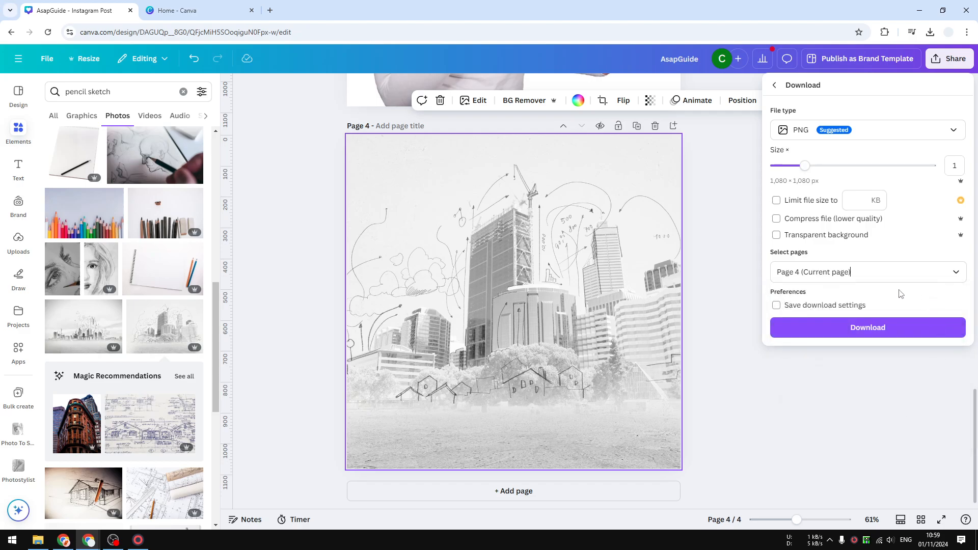
{"action": "left_click", "coordinate": [854, 330]}
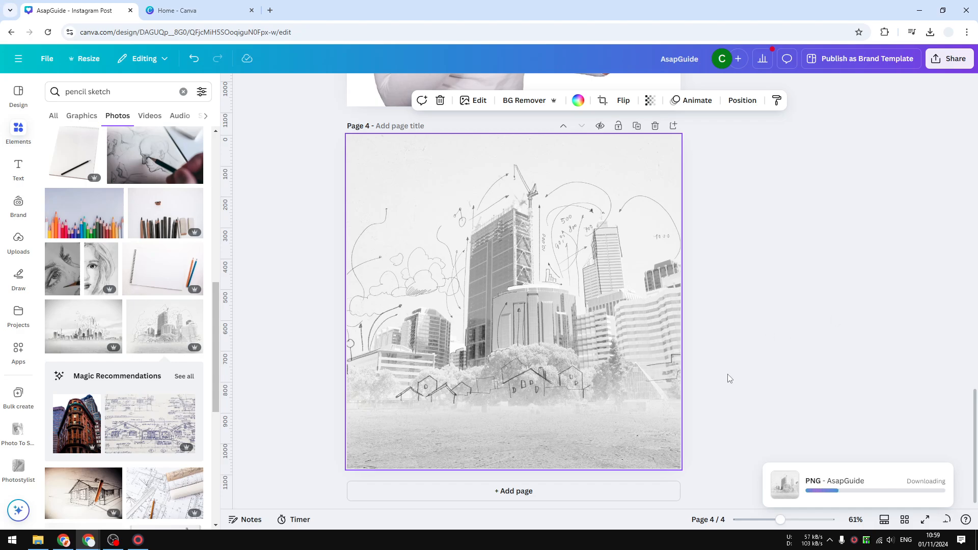
{"action": "left_click", "coordinate": [772, 227]}
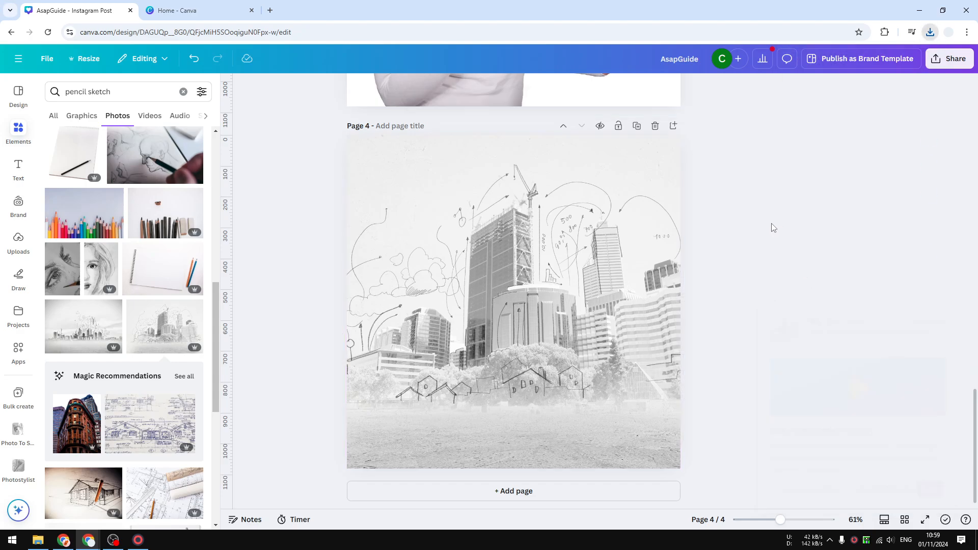
- Select the photo on page 3 and download only page 3 as a PNG file
{"action": "scroll", "coordinate": [821, 284], "scroll_direction": "up", "scroll_amount": 6}
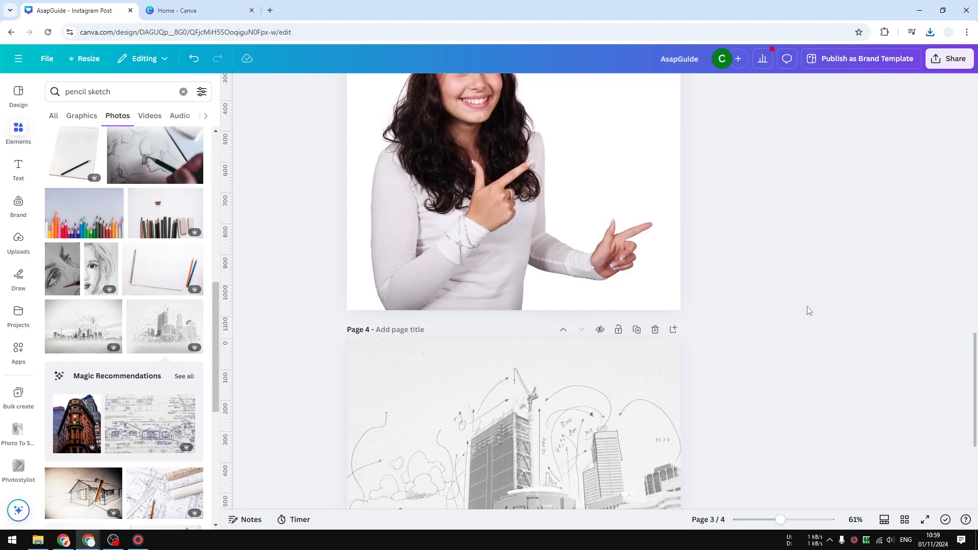
{"action": "left_click", "coordinate": [556, 281]}
{"action": "scroll", "coordinate": [601, 259], "scroll_direction": "up", "scroll_amount": 1}
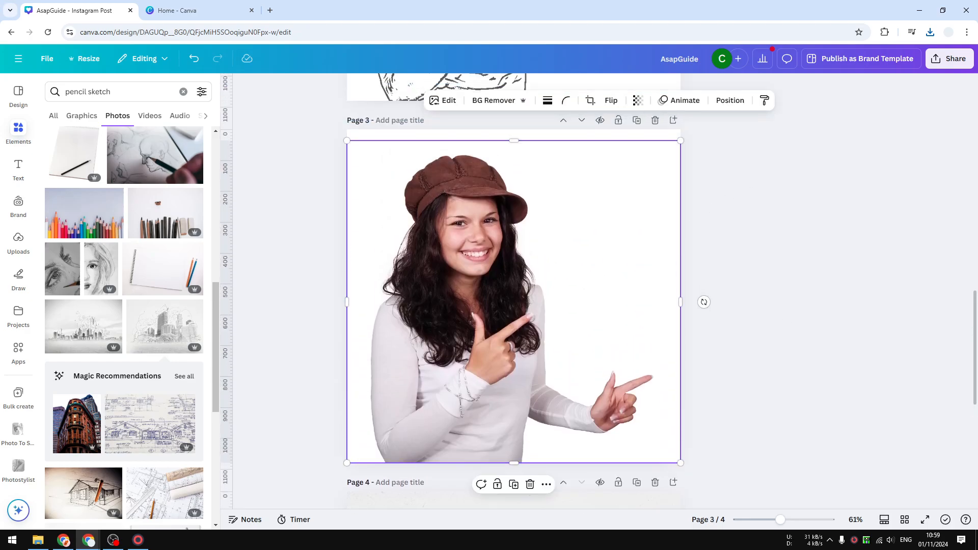
{"action": "left_click", "coordinate": [949, 59]}
{"action": "left_click", "coordinate": [794, 264]}
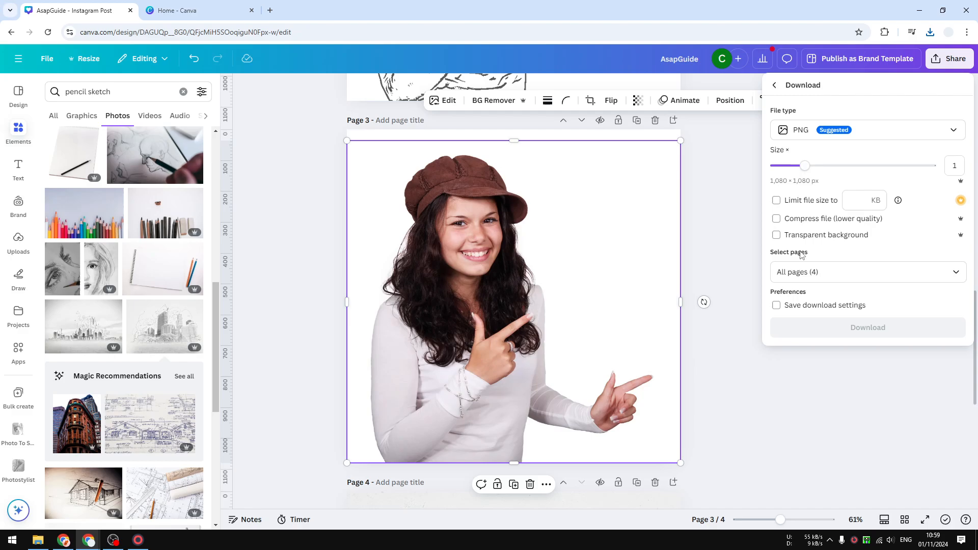
{"action": "left_click", "coordinate": [815, 271]}
{"action": "left_click", "coordinate": [849, 326]}
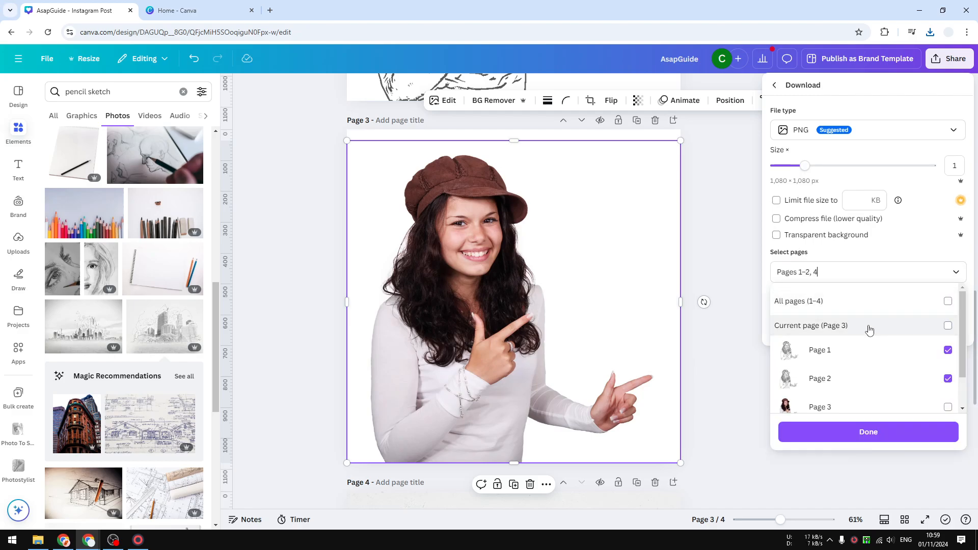
{"action": "left_click", "coordinate": [884, 302]}
{"action": "left_click", "coordinate": [880, 306]}
{"action": "left_click", "coordinate": [873, 327]}
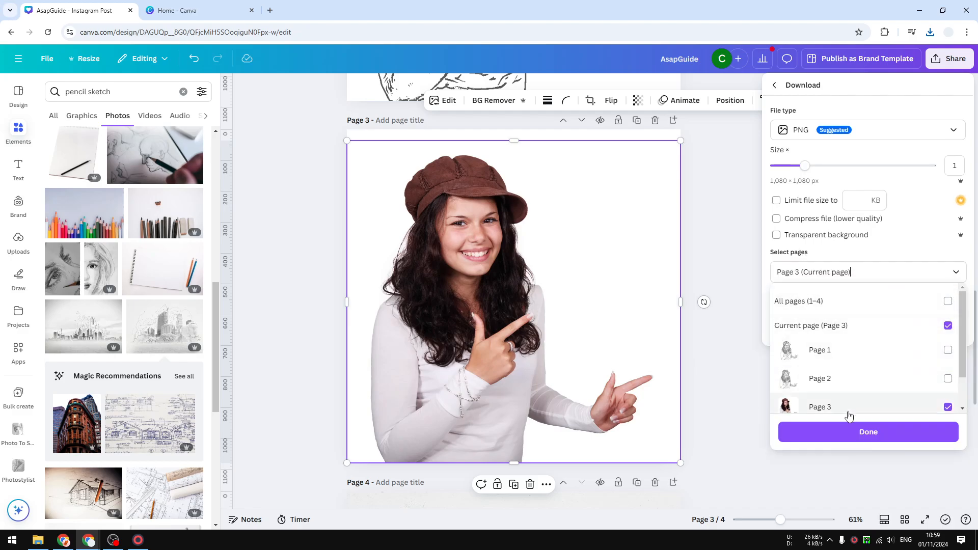
{"action": "left_click", "coordinate": [848, 432]}
{"action": "left_click", "coordinate": [870, 329]}
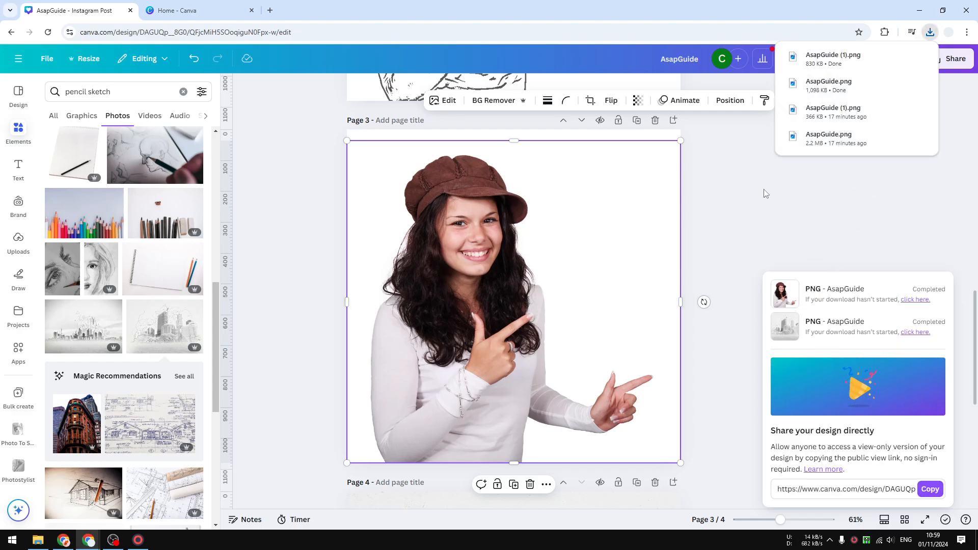
- Open Photostylist with the downloaded page 3 photo as original and the city sketch as style, and generate the image
{"action": "left_click", "coordinate": [19, 472]}
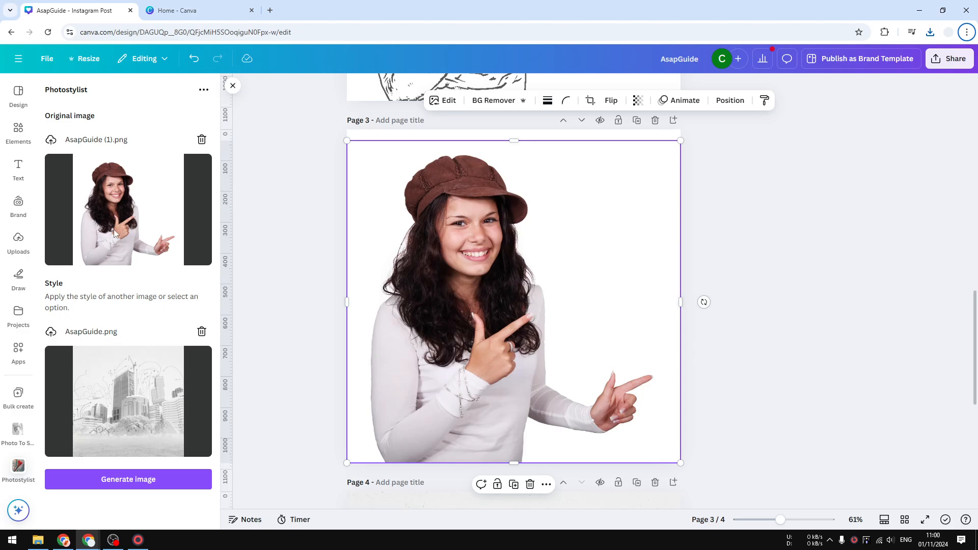
{"action": "left_click", "coordinate": [148, 480]}
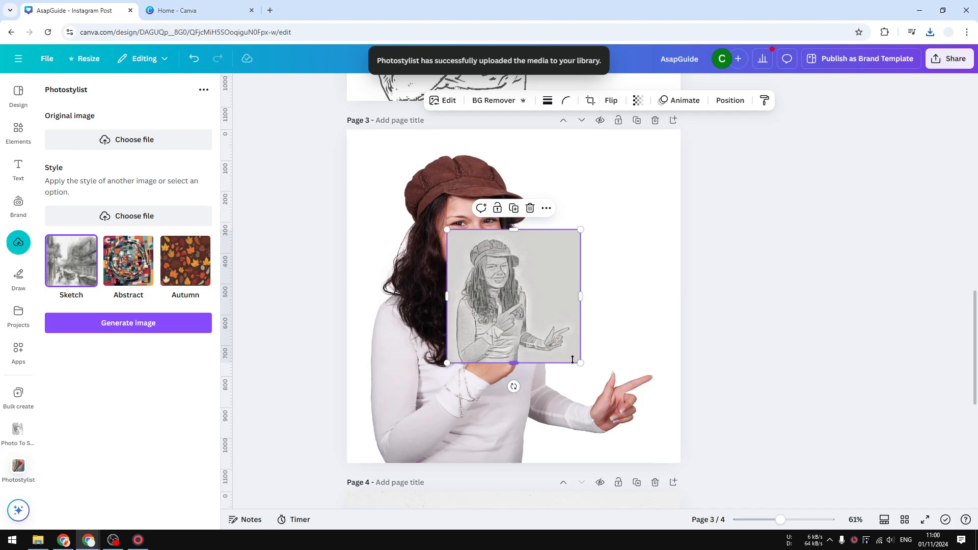
- Move the generated sketch to the top-left corner of page 3 and enlarge it to fill the page
{"action": "left_click_drag", "start_coordinate": [513, 301], "coordinate": [471, 273]}
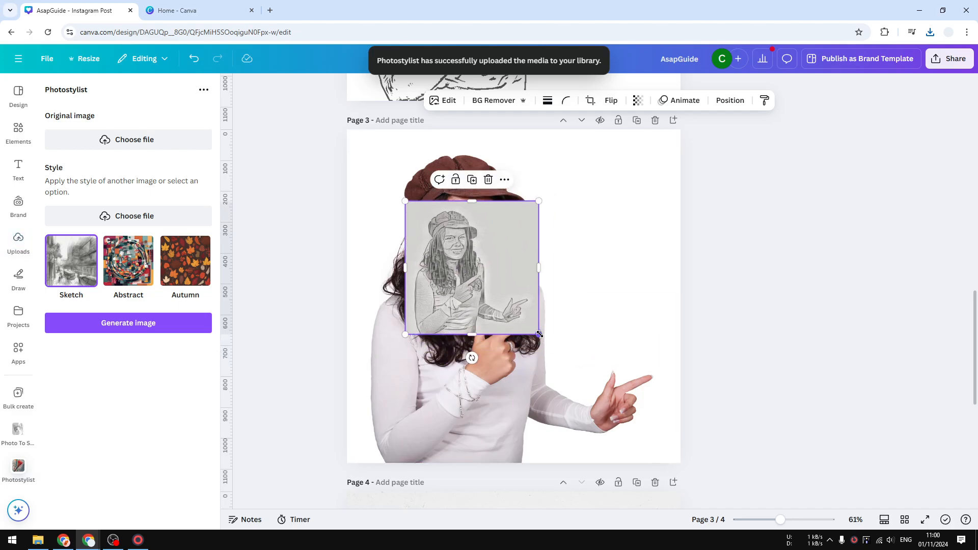
{"action": "right_click", "coordinate": [495, 274]}
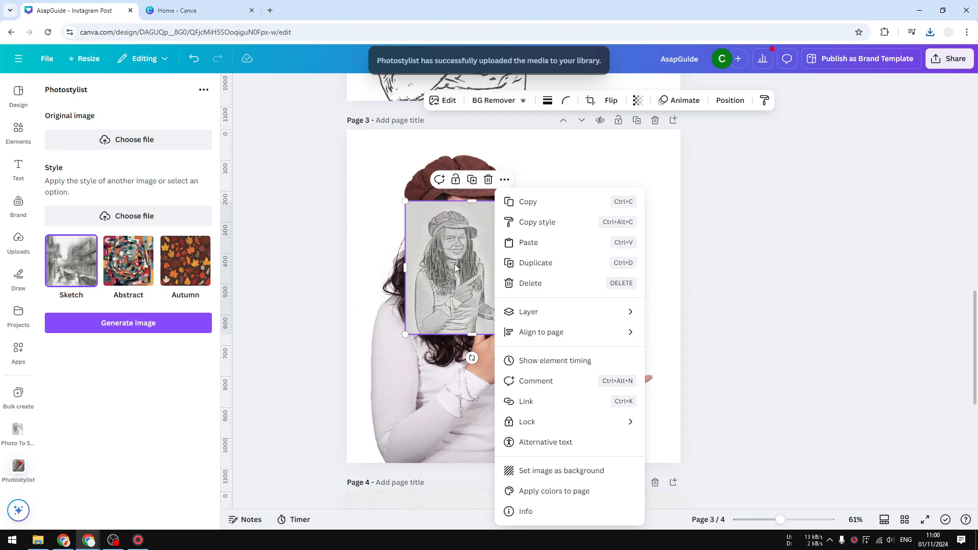
{"action": "left_click", "coordinate": [454, 263]}
{"action": "mouse_move", "coordinate": [508, 248]}
{"action": "left_mouse_down"}
{"action": "mouse_move", "coordinate": [489, 243]}
{"action": "mouse_move", "coordinate": [465, 181]}
{"action": "left_mouse_up"}
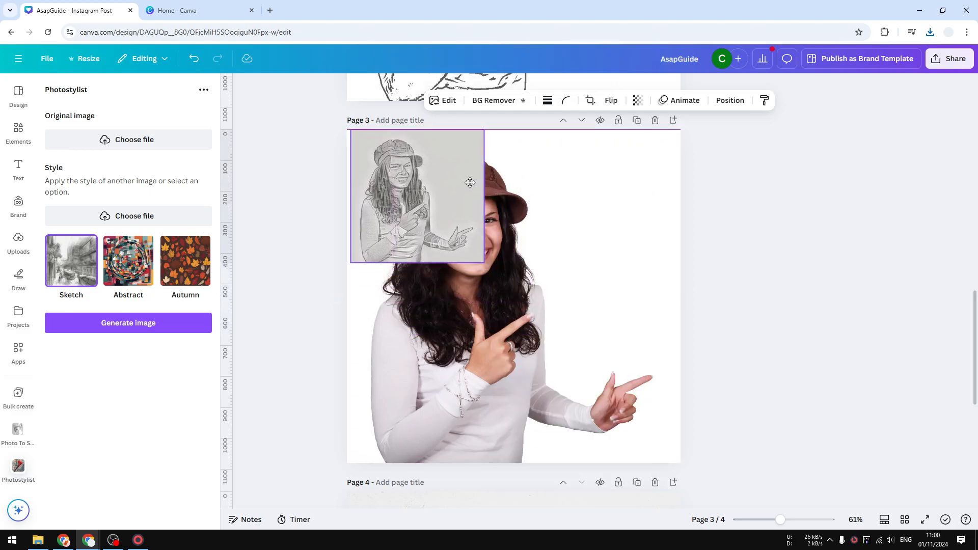
{"action": "left_click_drag", "start_coordinate": [479, 266], "coordinate": [694, 454]}
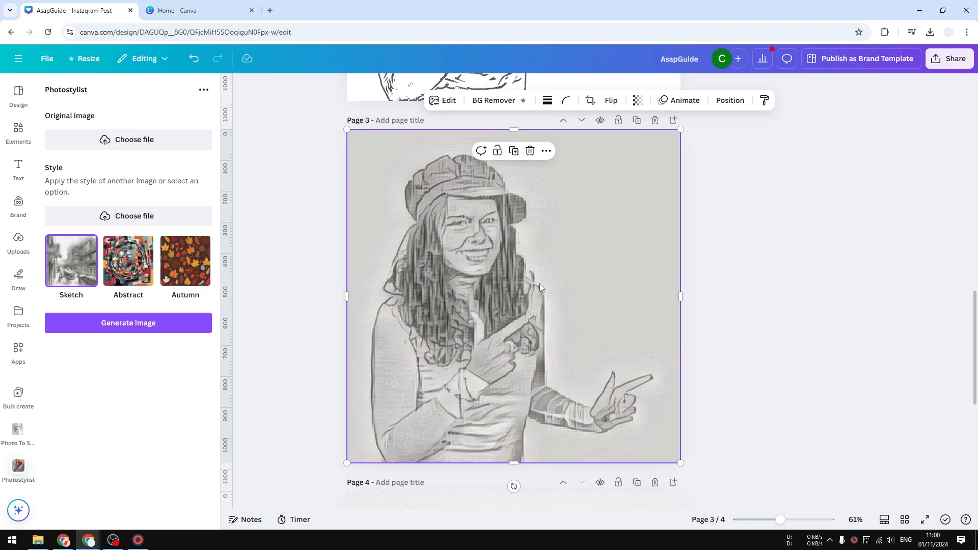
- Adjust the generated sketch image, setting Blacks to 73
{"action": "left_click", "coordinate": [445, 102]}
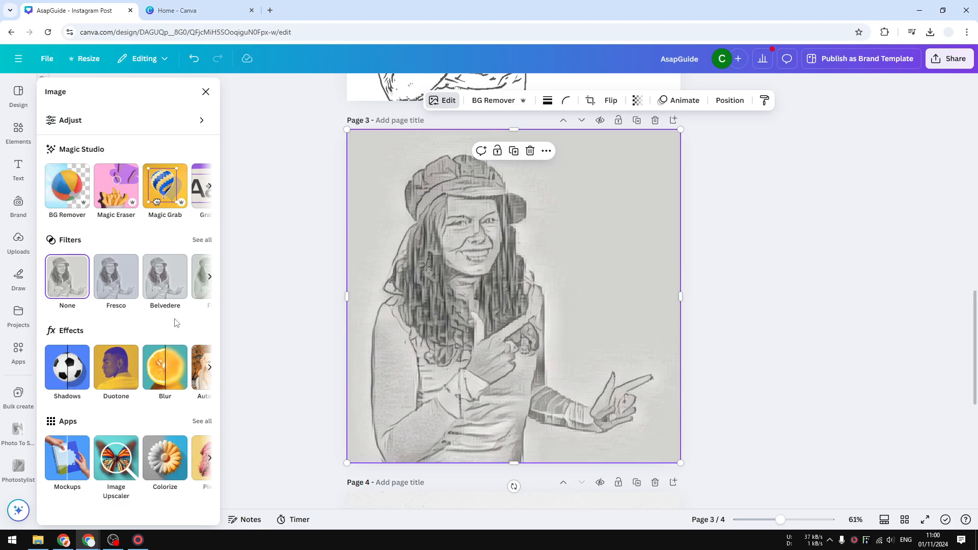
{"action": "left_click", "coordinate": [131, 120]}
{"action": "scroll", "coordinate": [125, 298], "scroll_direction": "down", "scroll_amount": 1}
{"action": "scroll", "coordinate": [124, 305], "scroll_direction": "down", "scroll_amount": 2}
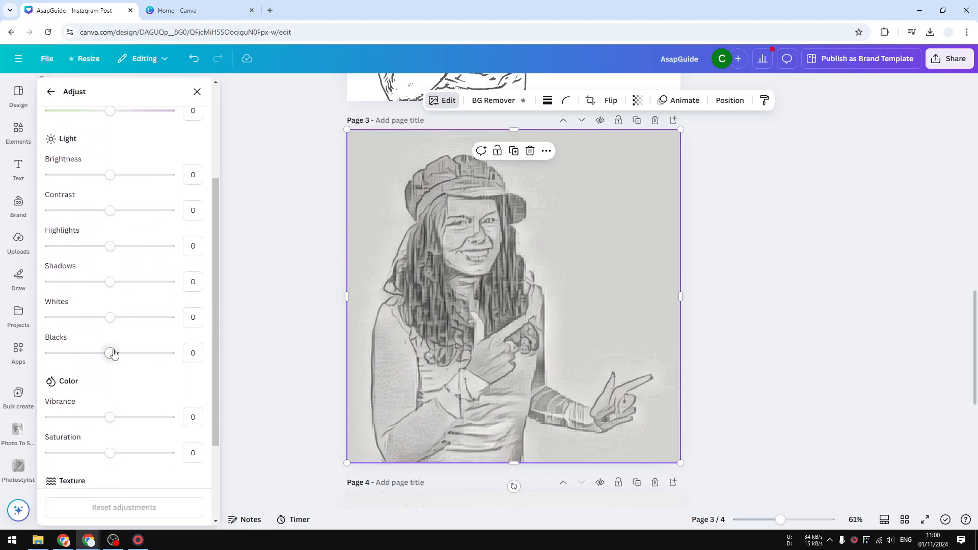
{"action": "left_click_drag", "start_coordinate": [110, 352], "coordinate": [154, 355]}
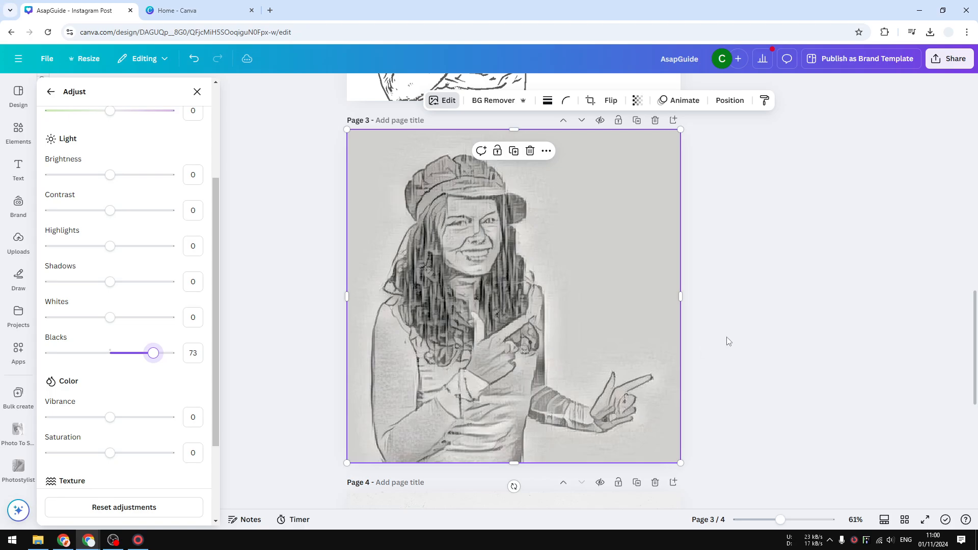
{"action": "left_click", "coordinate": [772, 332]}
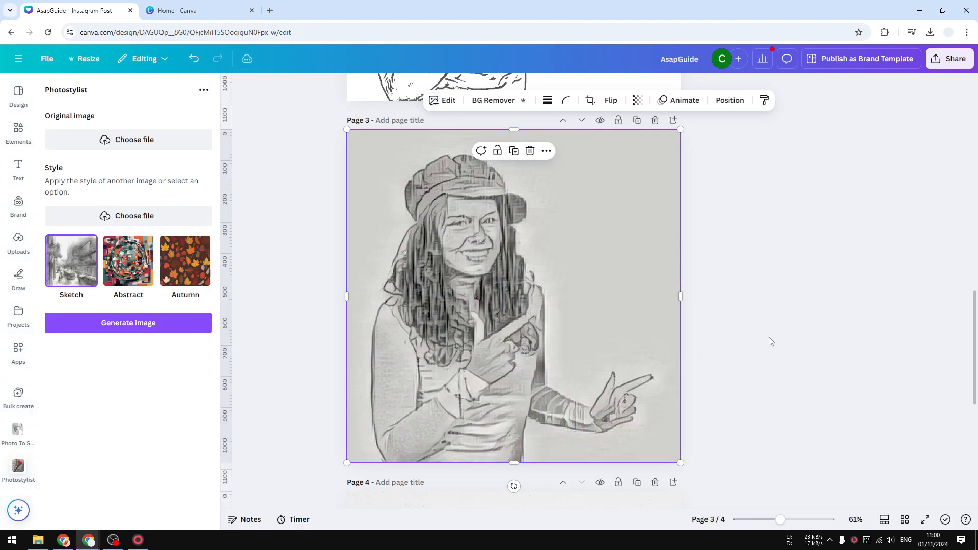
{"action": "left_click", "coordinate": [797, 298]}
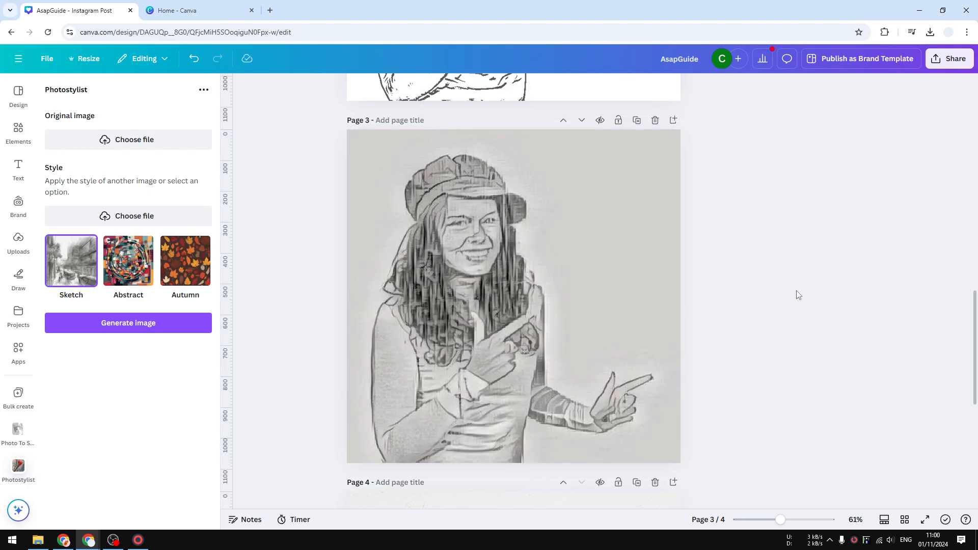